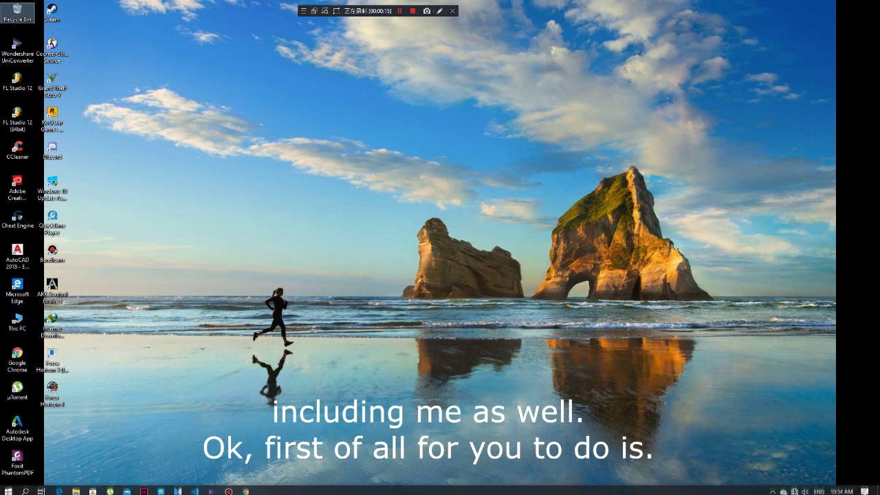
Step: Open the Forza Horizon 3 [FitGirl Repack] folder on the 1TB E: drive
double_click(17, 322)
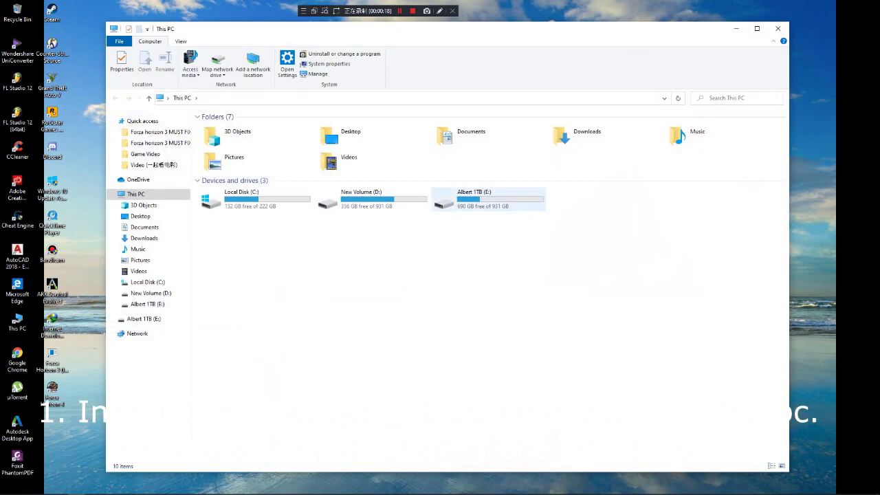
double_click(481, 199)
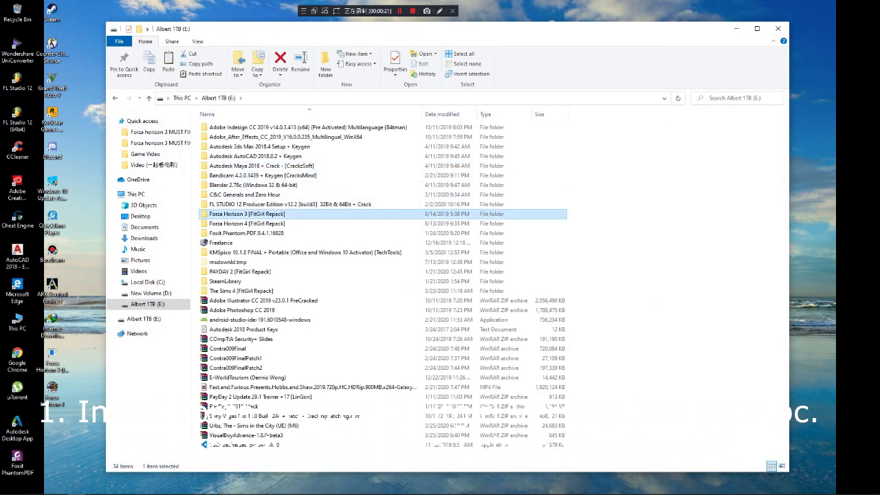
double_click(247, 214)
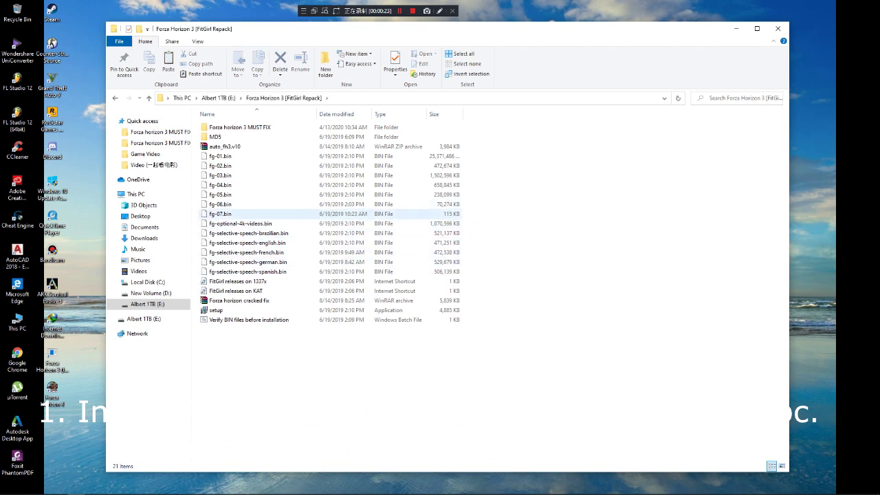
Step: Review the Forza Horizon 3 setup wizard in English as far as component selection, and exit it without installing
click(241, 310)
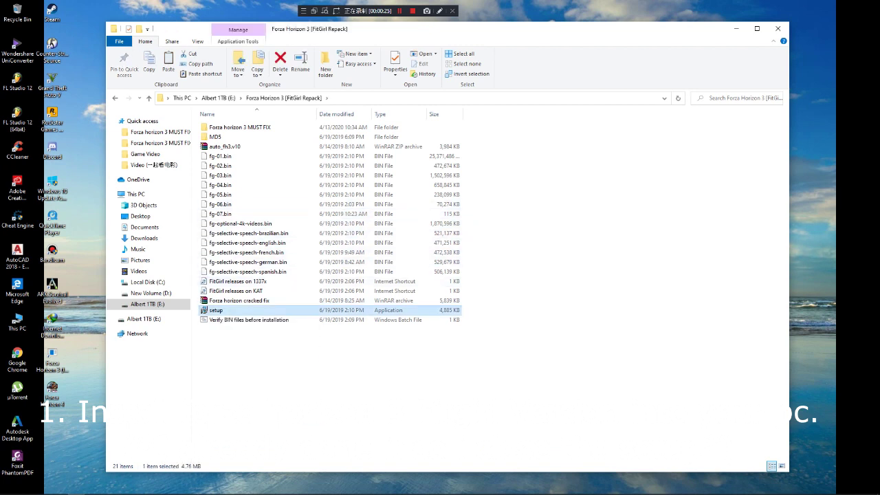
double_click(241, 310)
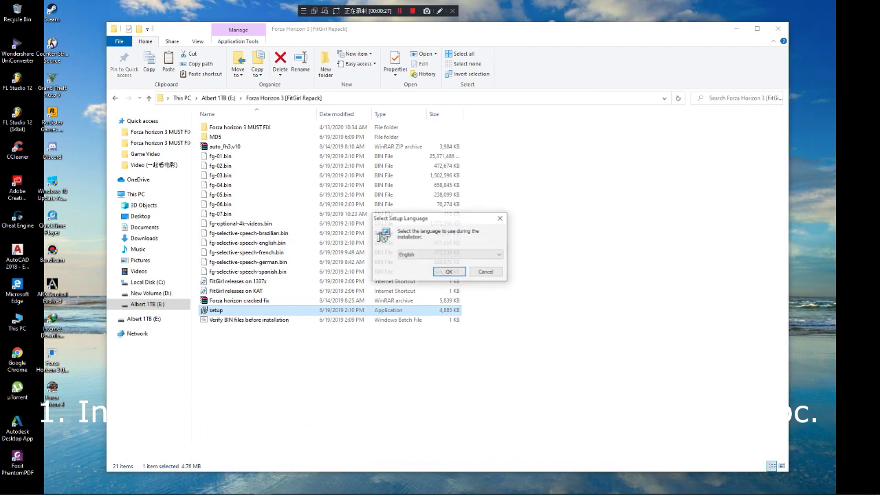
click(448, 272)
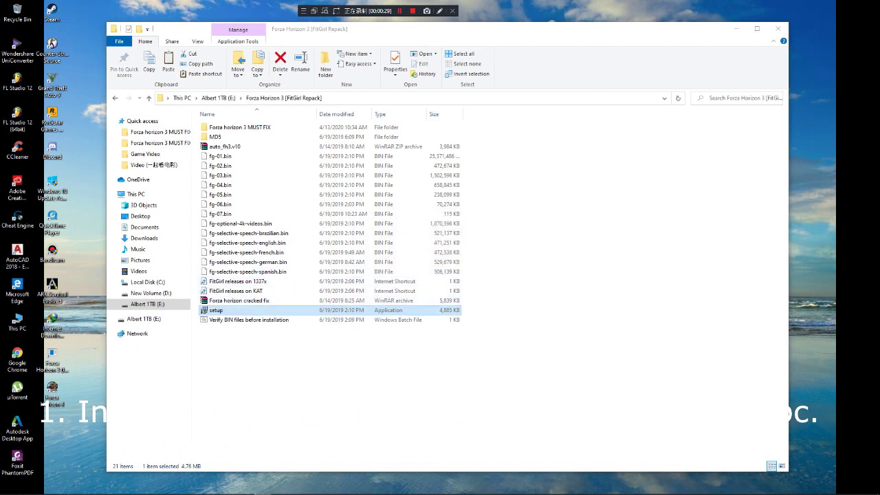
click(343, 325)
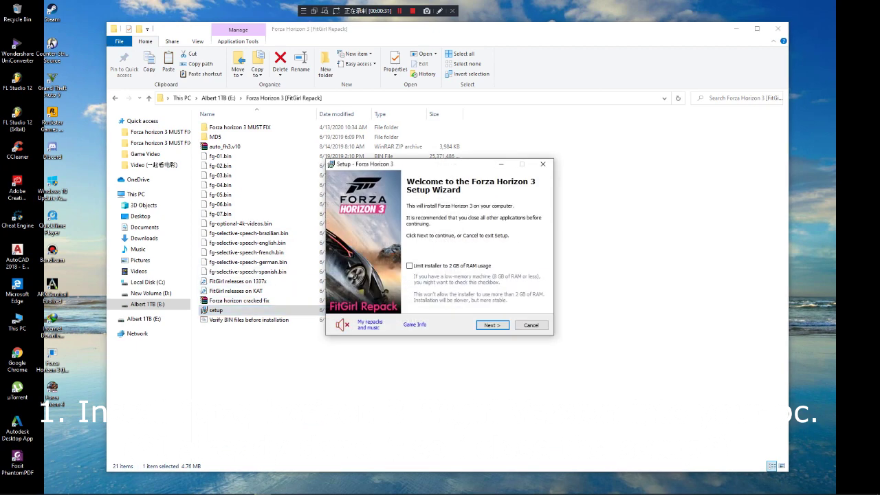
click(492, 325)
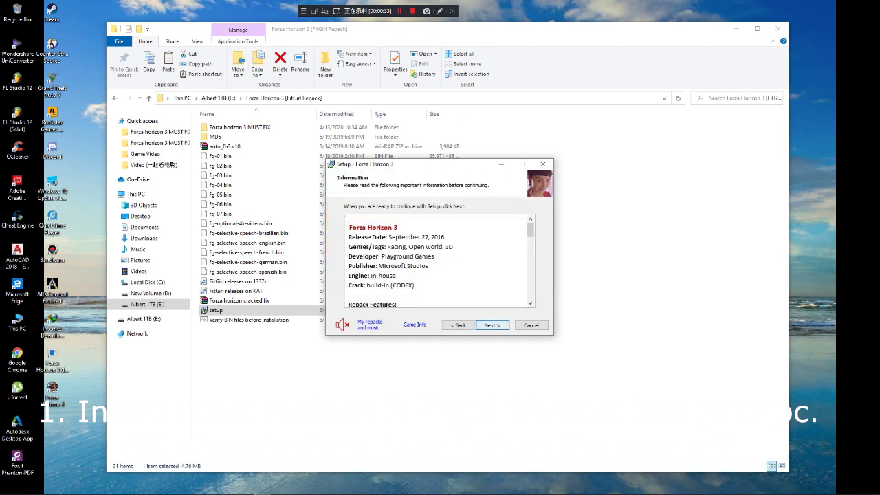
key(Return)
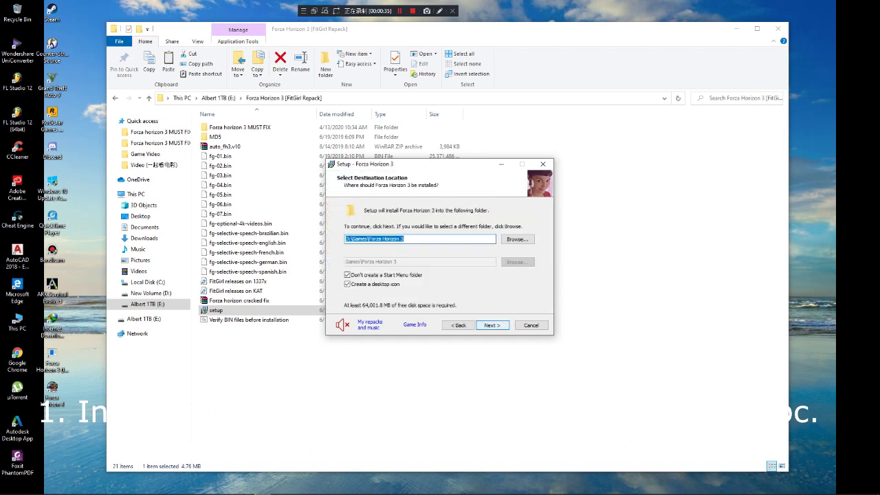
key(Return)
scroll(440, 264, down, 2)
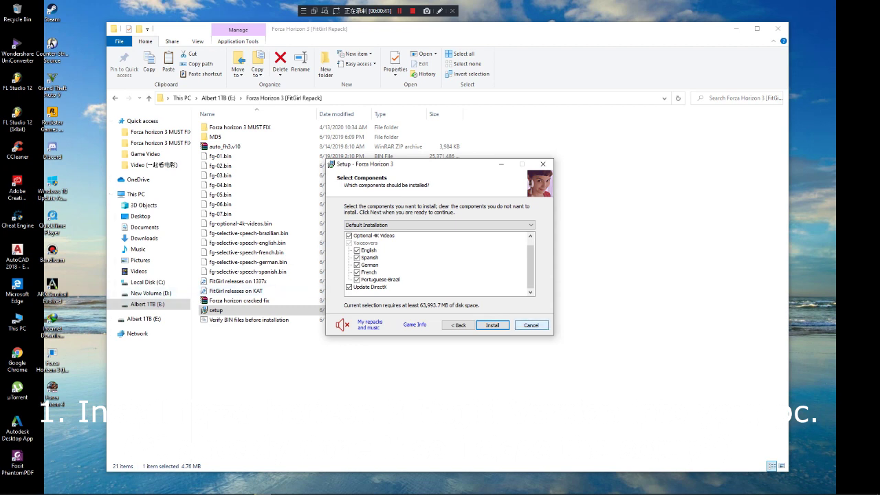
click(531, 325)
click(467, 294)
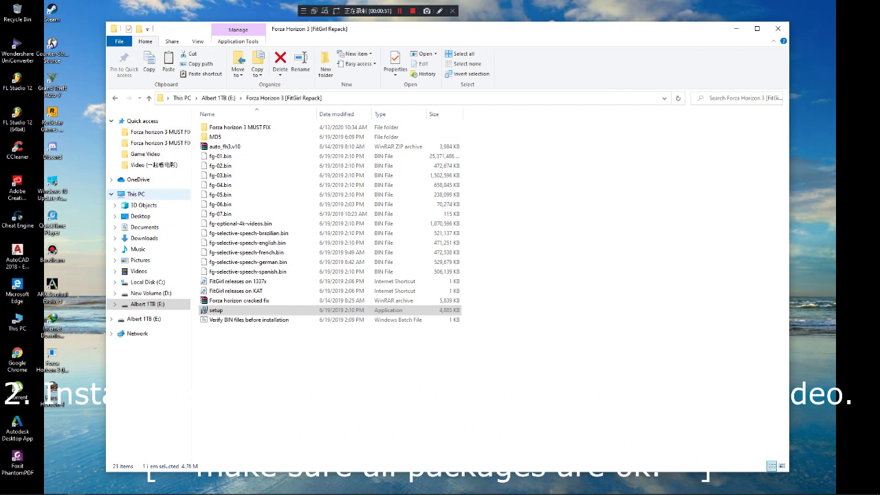
Step: Run the Forza Horizon 3 (Install Crack) desktop shortcut, review its package registration output, and close the console
click(52, 356)
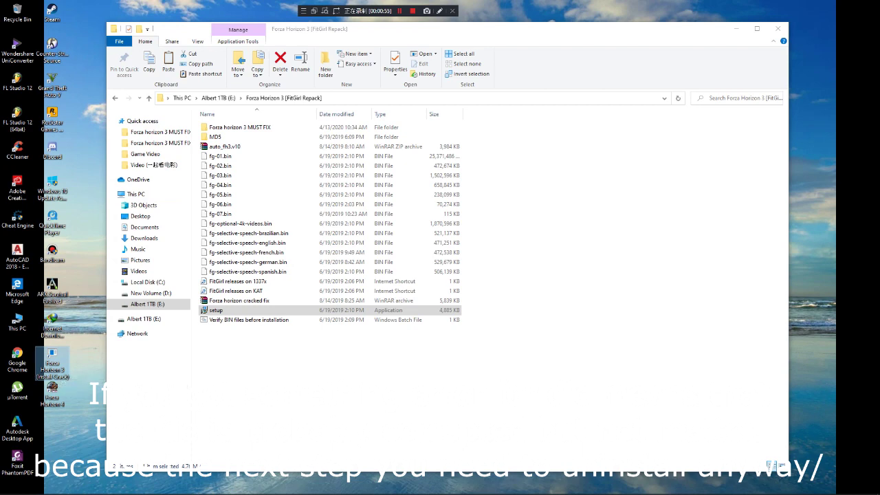
double_click(52, 362)
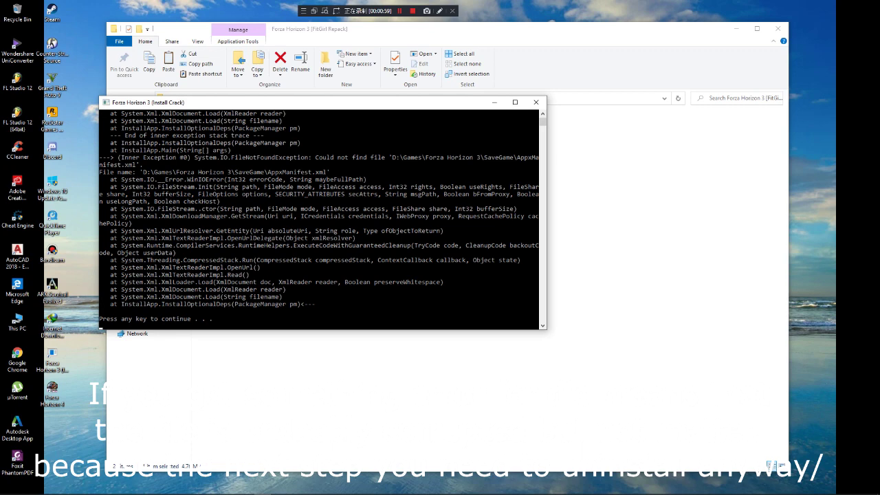
scroll(319, 220, up, 10)
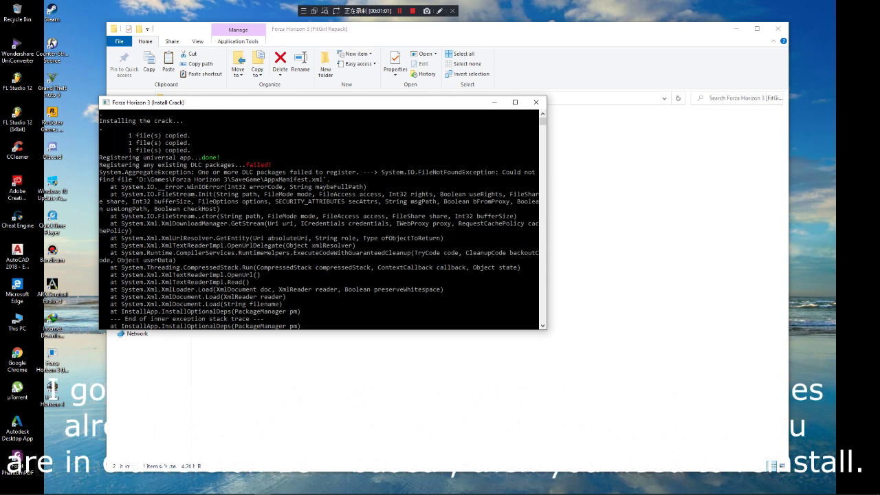
scroll(319, 220, down, 10)
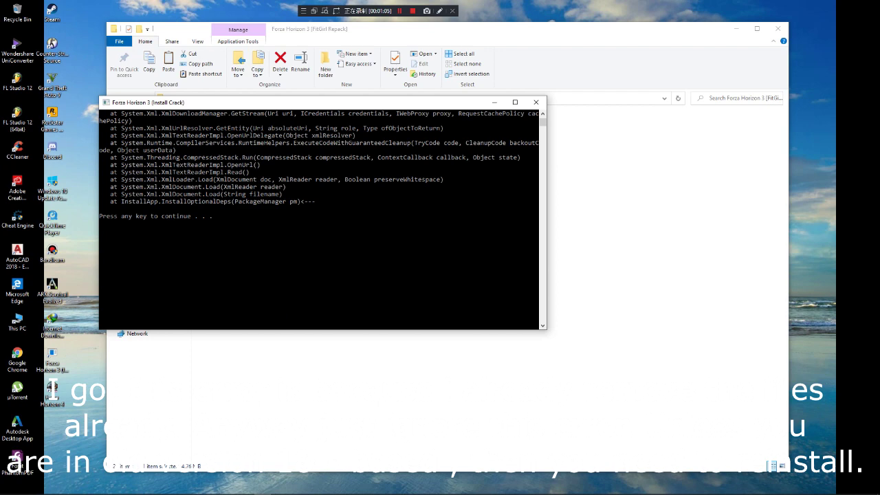
scroll(319, 220, up, 3)
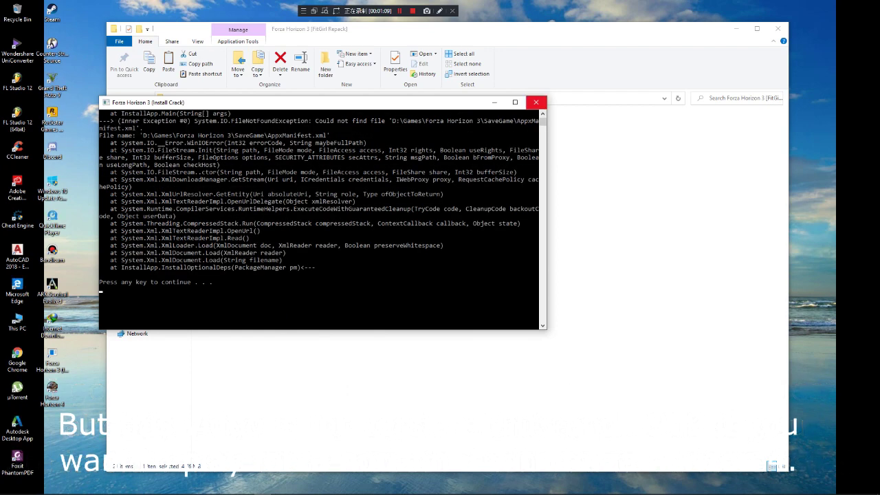
click(536, 102)
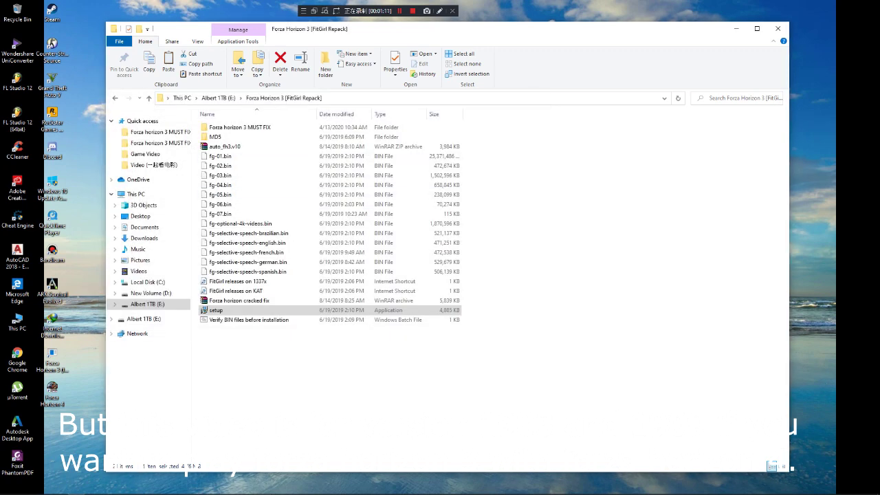
Step: Open the advanced options of the Microsoft Studios Forza Horizon 3 entry in the Windows installed apps settings
mouse_move(8, 490)
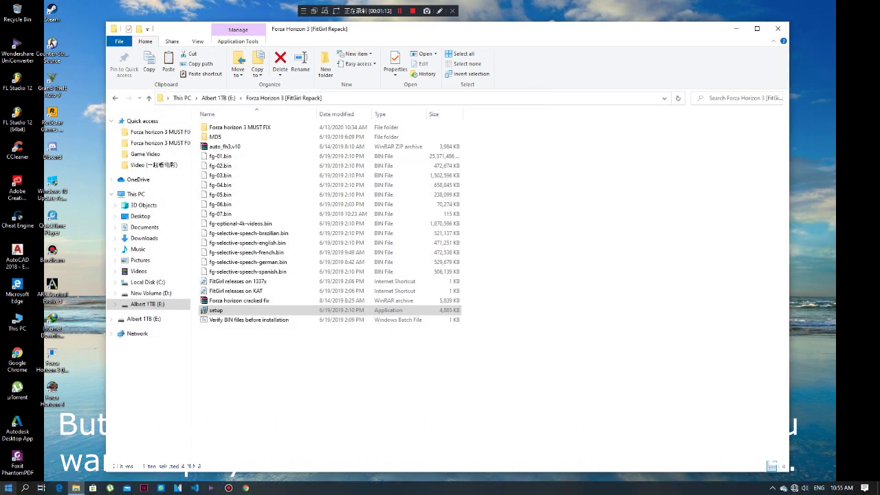
click(9, 487)
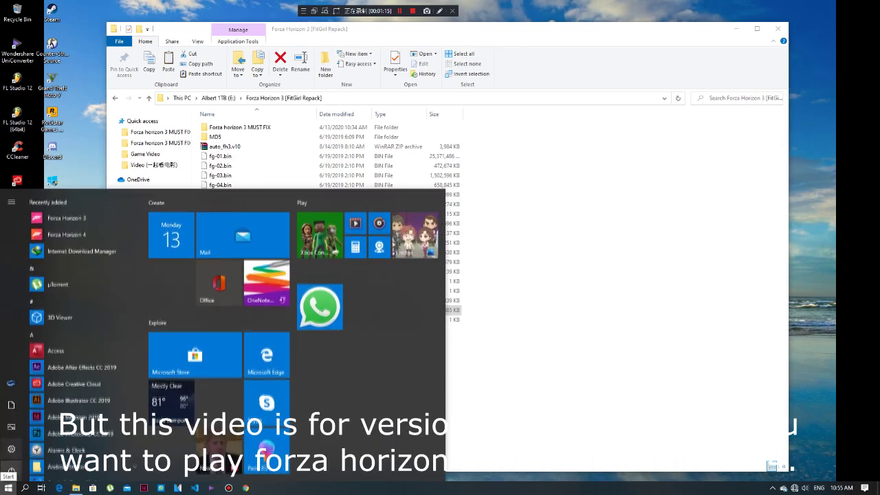
click(33, 448)
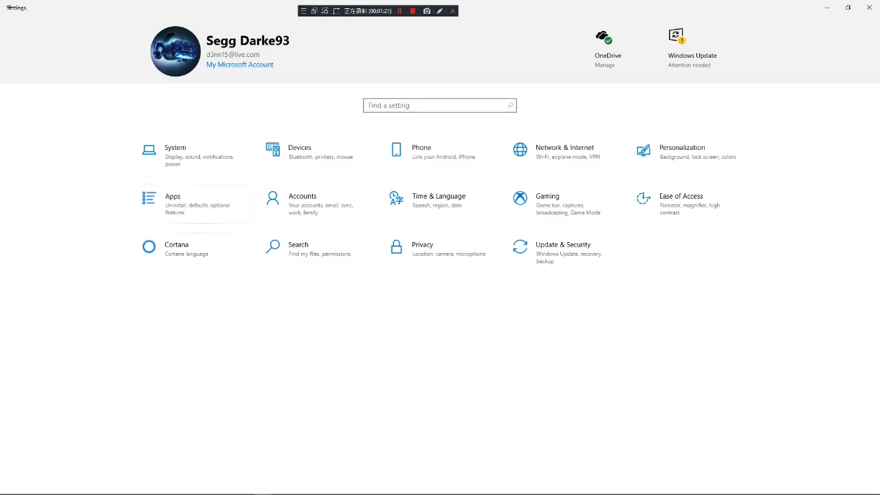
click(172, 201)
scroll(258, 268, down, 12)
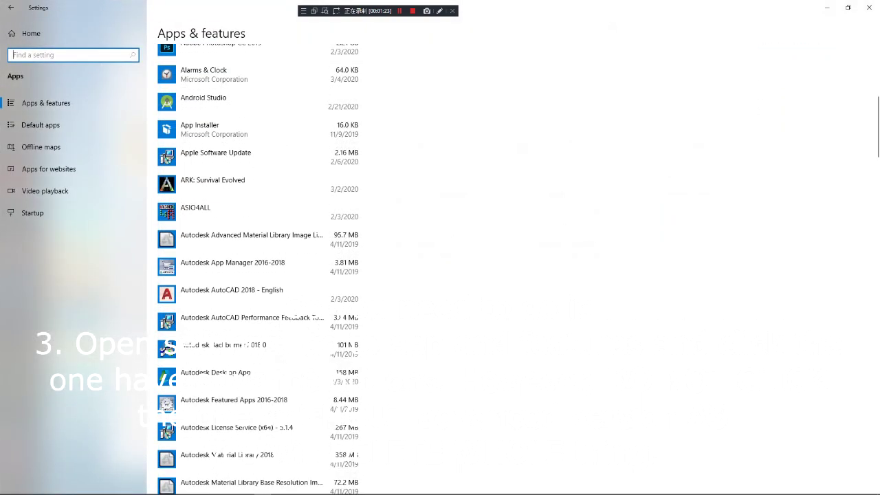
scroll(259, 275, down, 3)
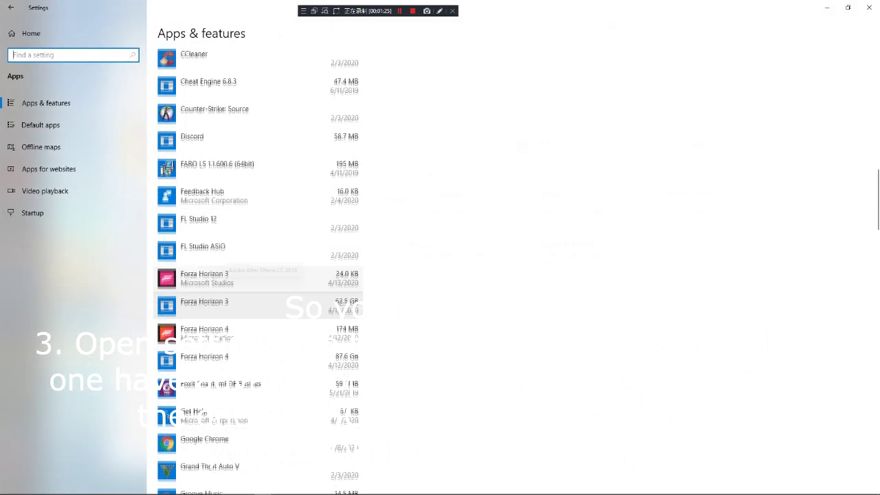
click(258, 278)
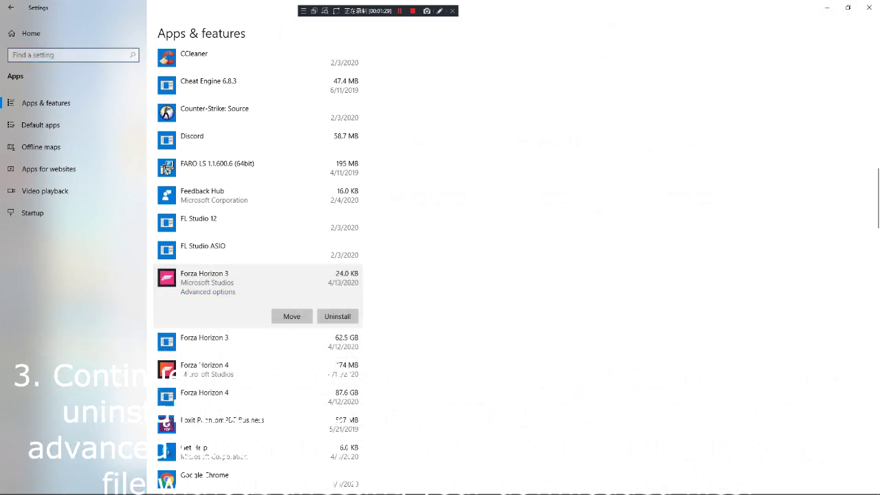
click(208, 292)
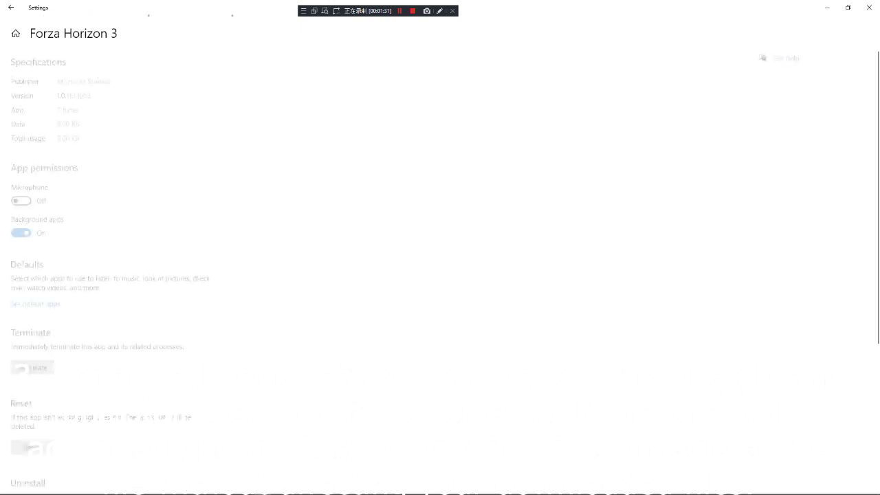
Step: Uninstall the Forza Horizon 3 Blizzard Mountain add-on
scroll(440, 275, down, 5)
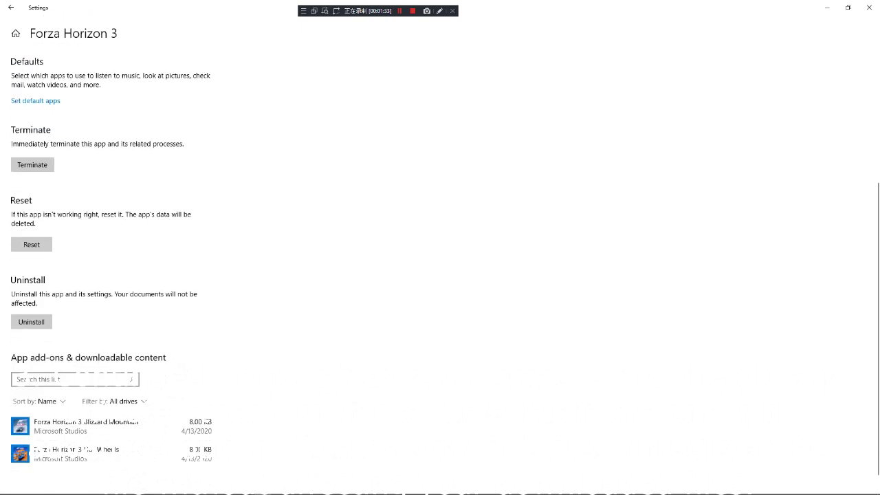
click(115, 408)
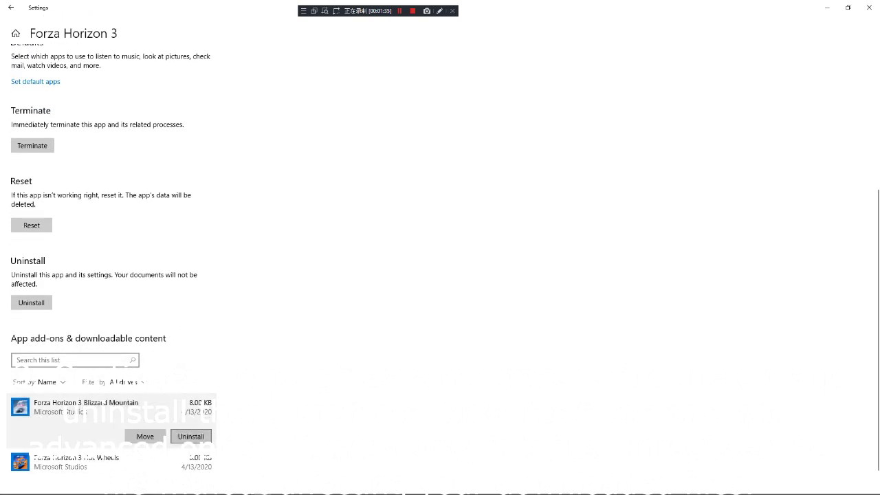
click(190, 436)
click(234, 414)
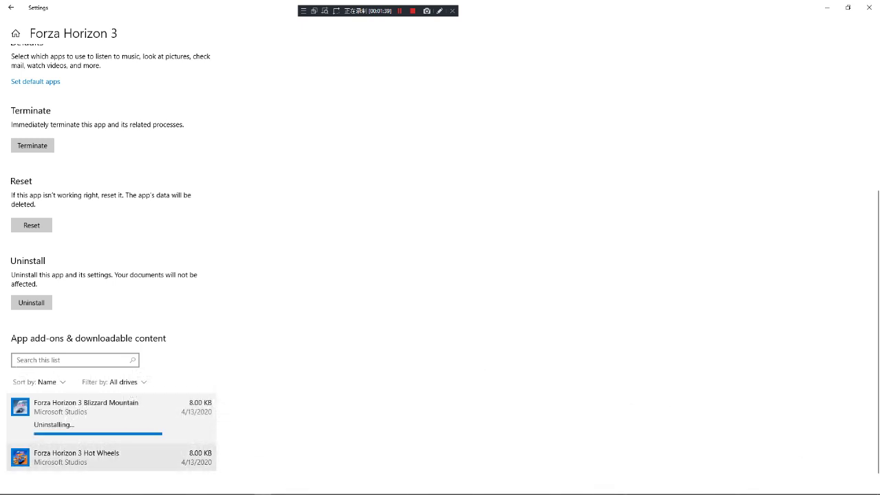
Step: Uninstall the Forza Horizon 3 Hot Wheels add-on
click(137, 436)
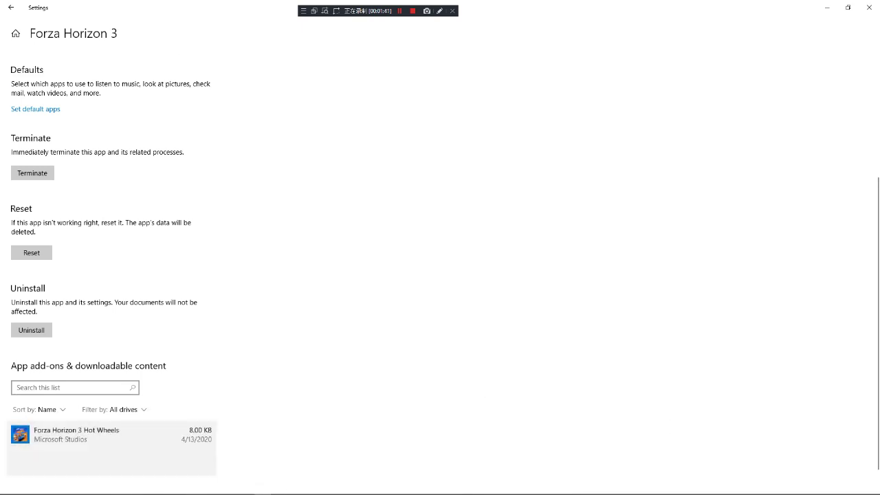
click(190, 463)
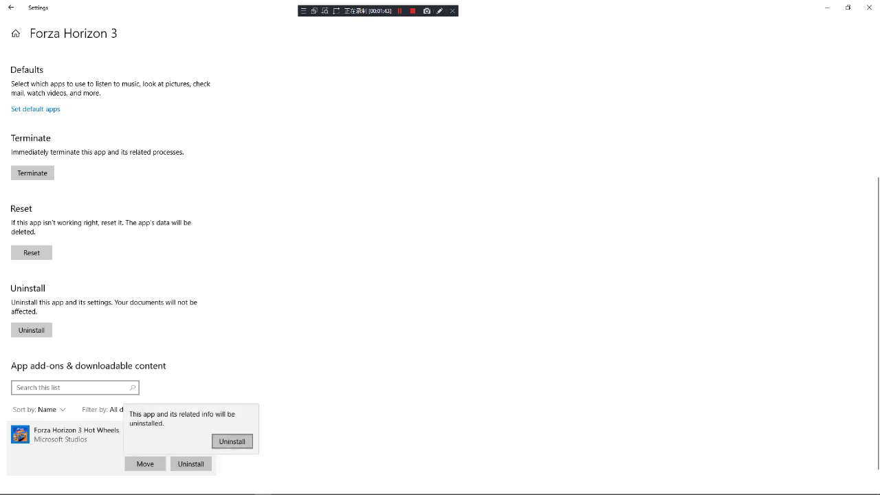
click(232, 442)
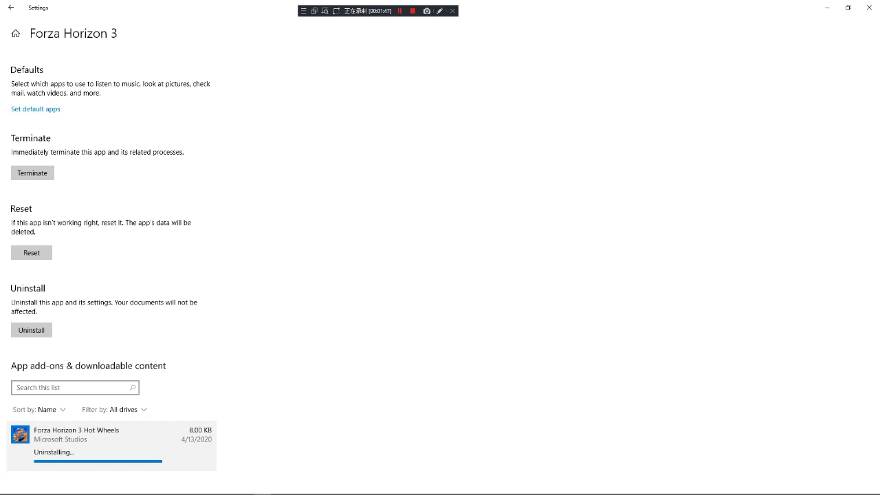
Step: Return to the installed apps list and uninstall the Forza Horizon 3 entry published by Microsoft Studios
scroll(439, 247, up, 5)
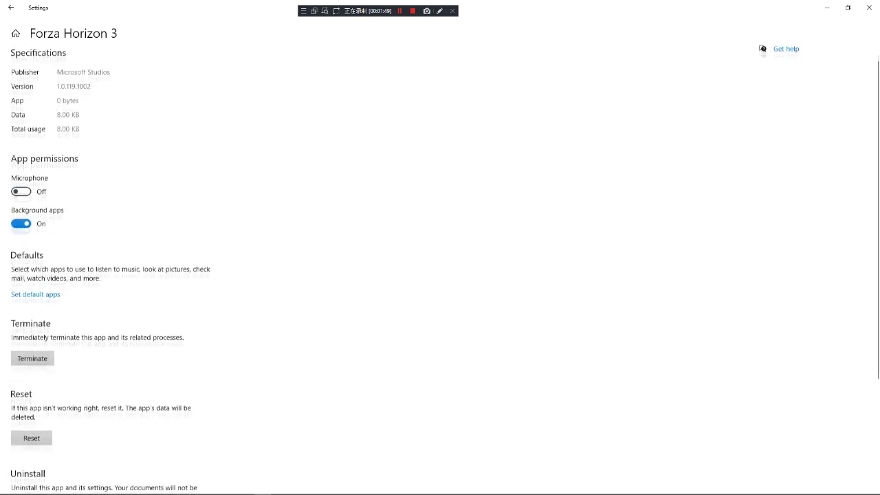
click(10, 7)
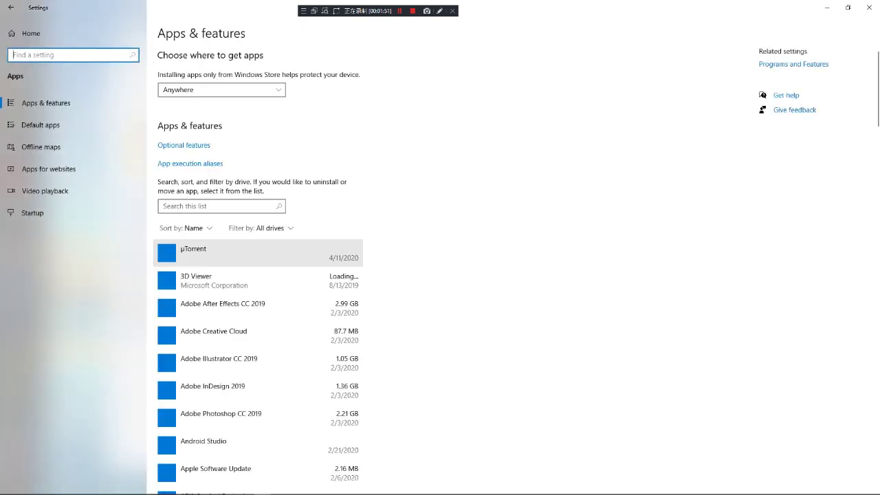
scroll(258, 275, down, 8)
scroll(257, 274, down, 7)
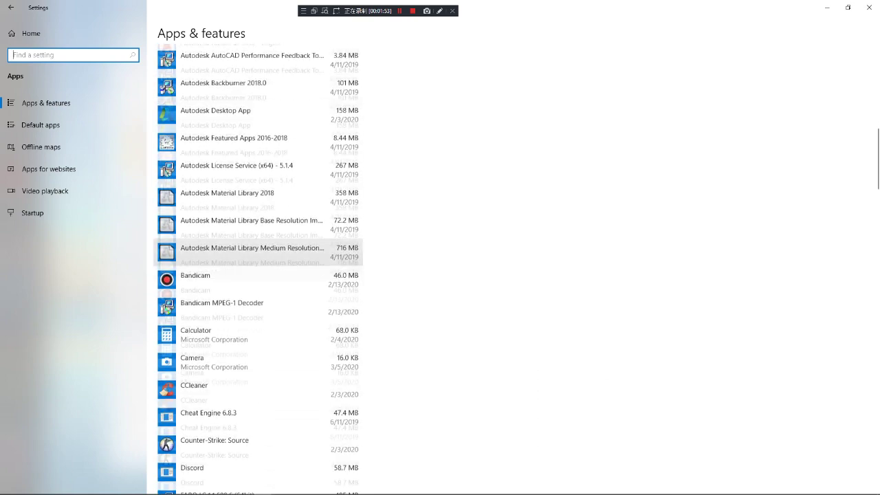
click(258, 352)
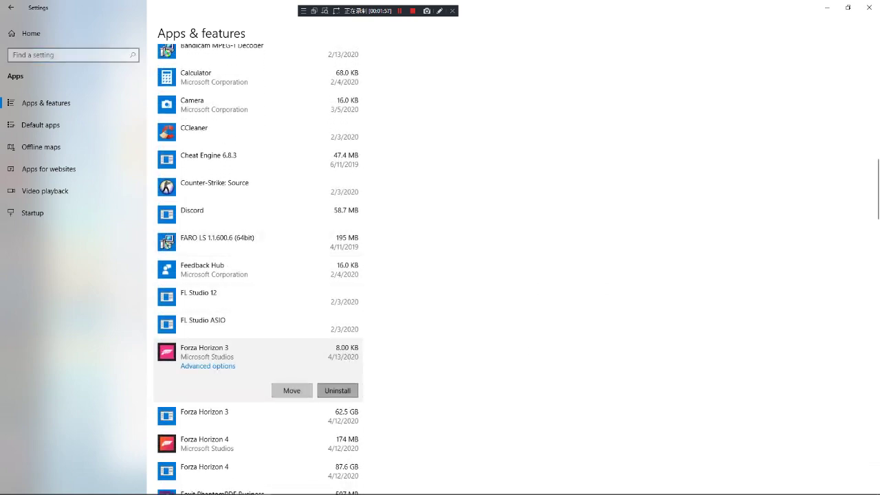
click(337, 391)
click(378, 368)
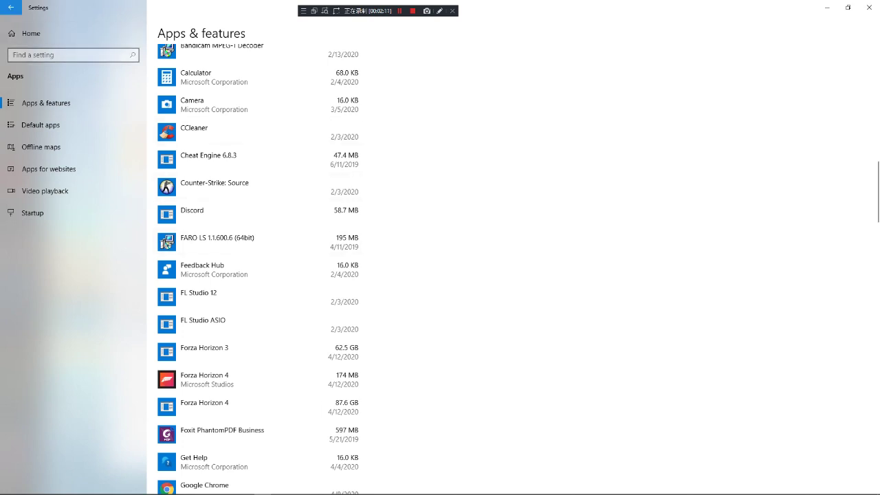
Step: Open the Windows update history in the Update & Security settings to check the installed updates
click(11, 7)
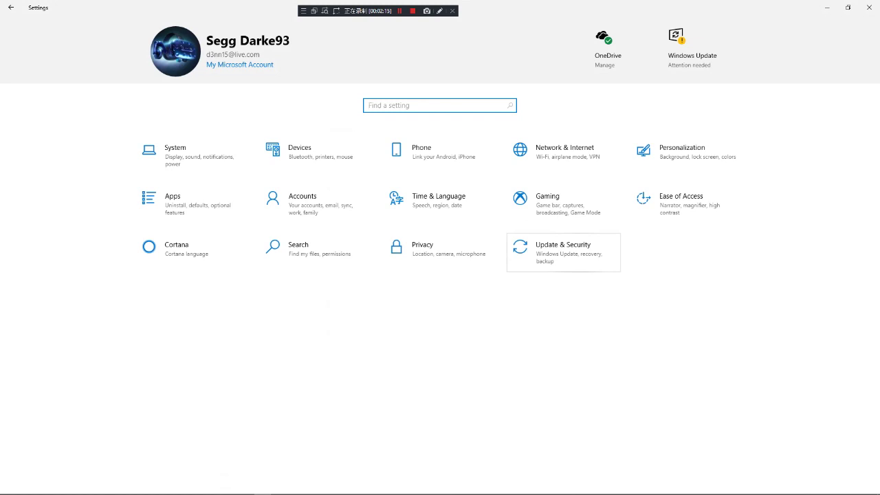
click(563, 249)
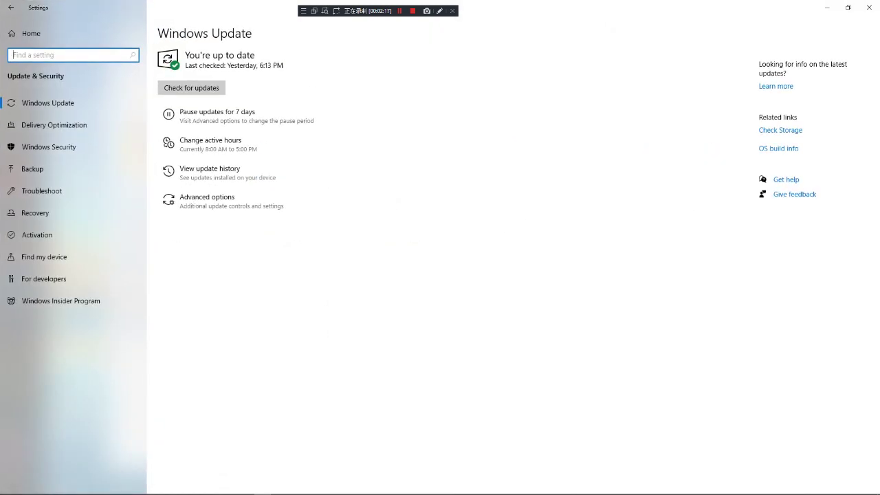
click(220, 172)
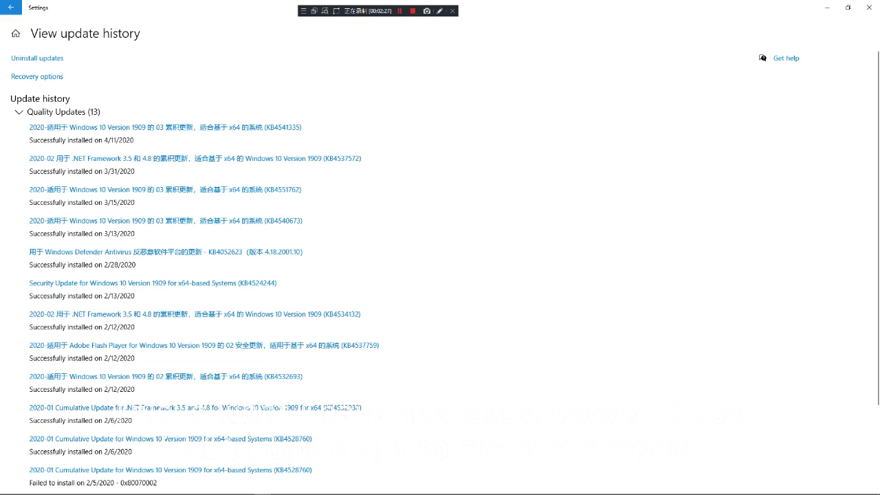
Step: Check that Developer mode is selected in the developer settings of Update & Security, and close Settings
click(11, 7)
click(44, 278)
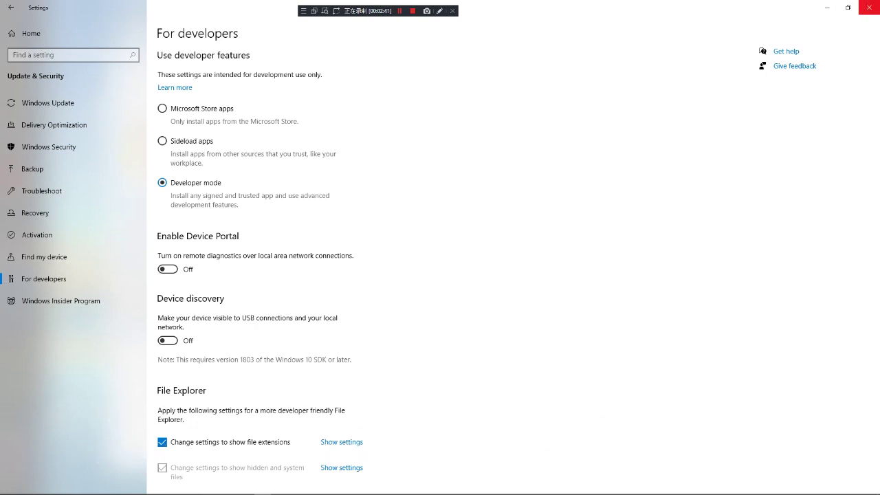
click(868, 7)
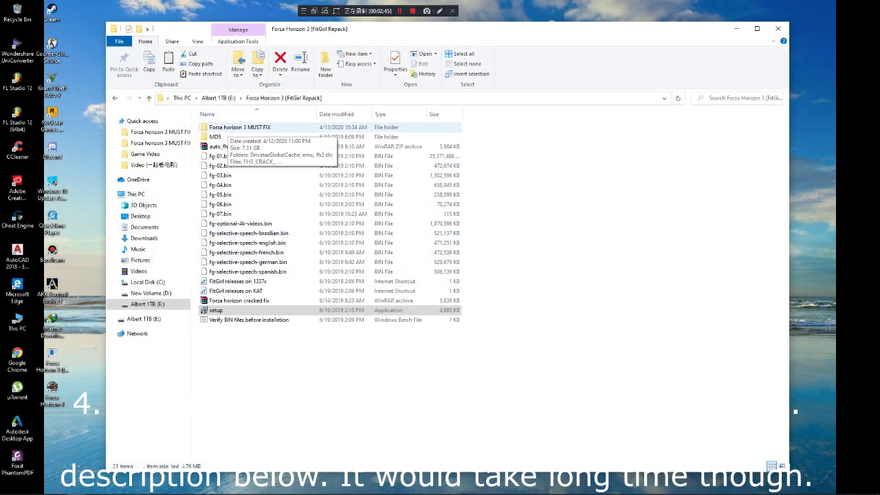
Step: Open the FH3_CRACK_ archive from the Forza horizon 3 MUST FIX folder and browse to its FH3_CRACK_GHOSTSPECTRE folder
double_click(227, 128)
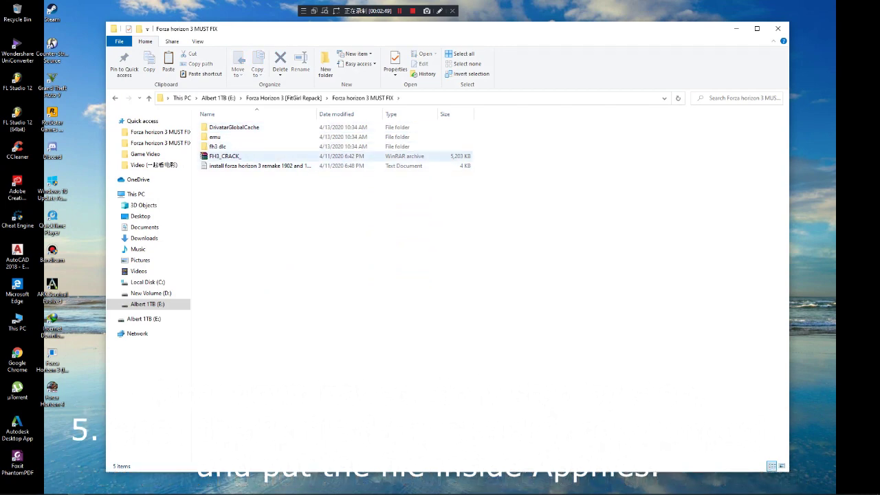
double_click(224, 156)
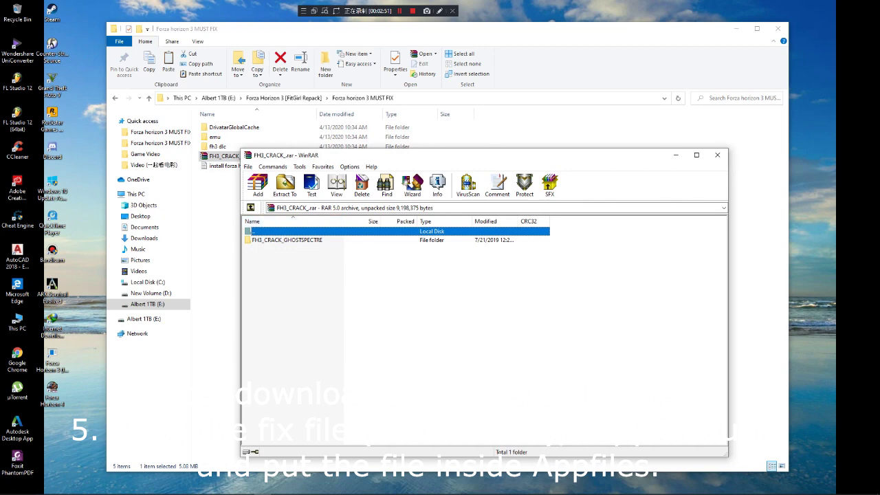
double_click(286, 239)
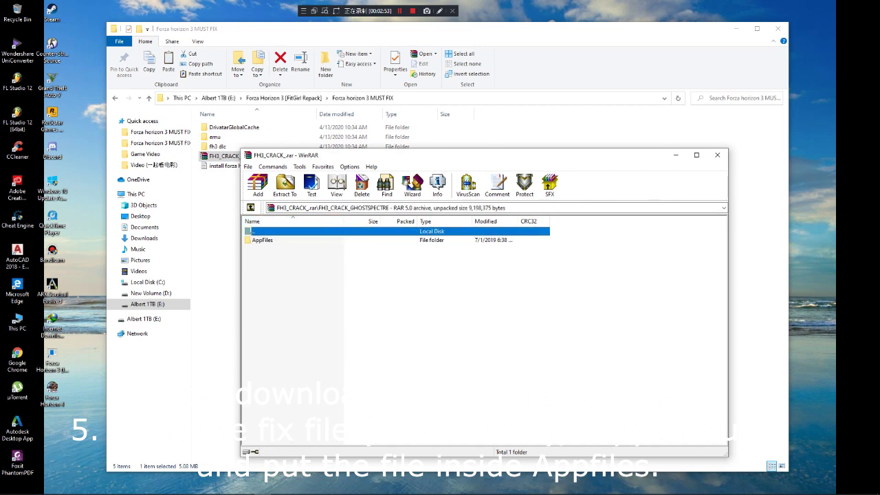
Step: Open a second File Explorer window and browse to the Games\Forza Horizon 3 folder on New Volume (D:)
click(75, 487)
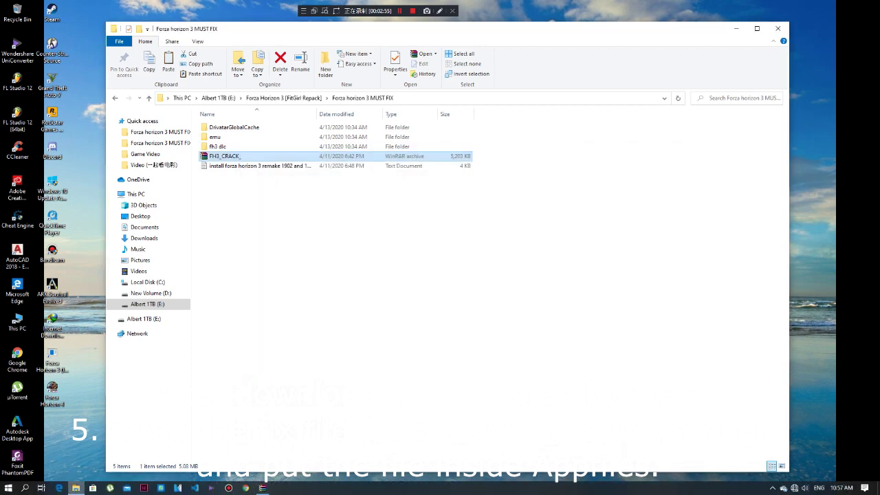
right_click(76, 487)
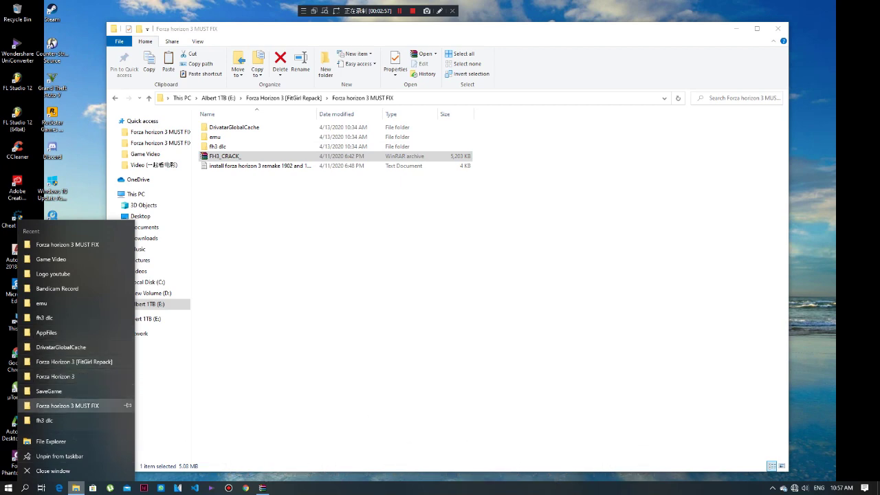
click(48, 441)
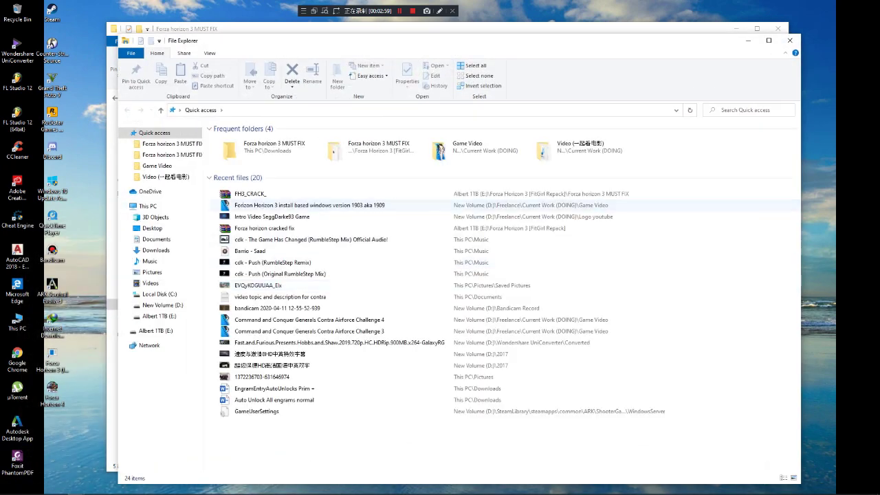
click(162, 305)
click(230, 187)
double_click(229, 187)
double_click(238, 139)
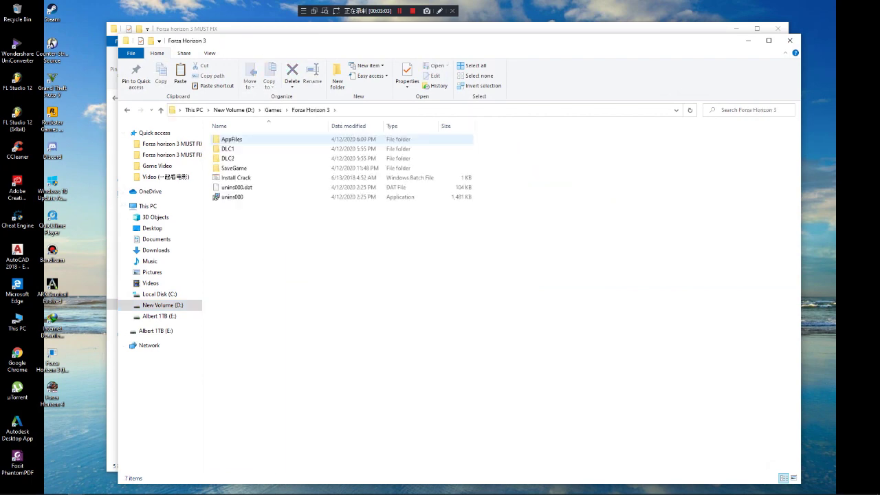
Step: Extract the AppFiles folder from the archive into the Forza Horizon 3 game folder, replacing the files with the same names
click(261, 488)
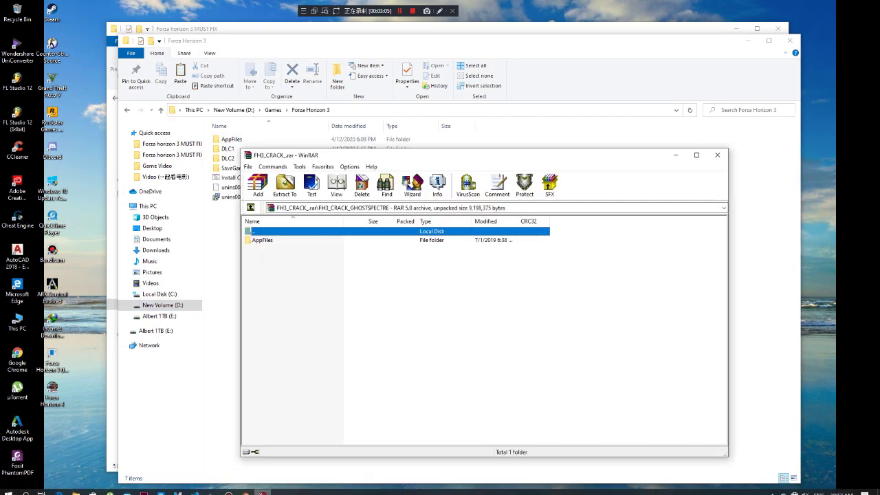
double_click(231, 139)
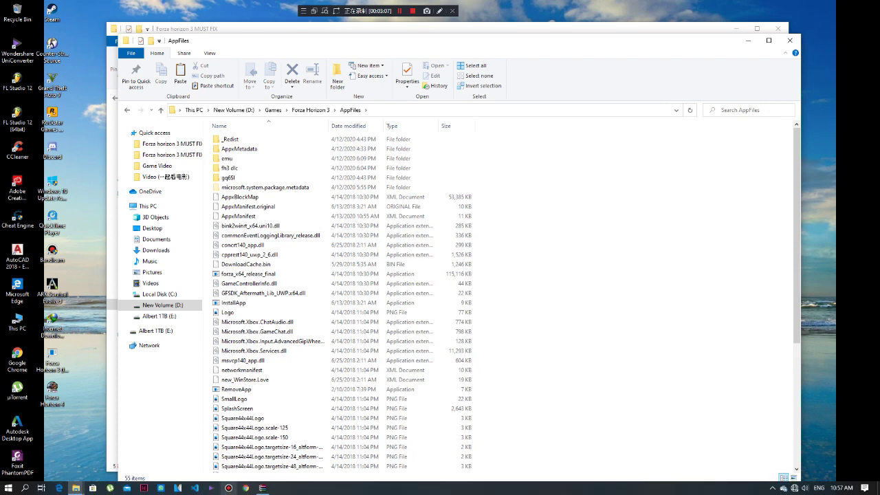
key(BackSpace)
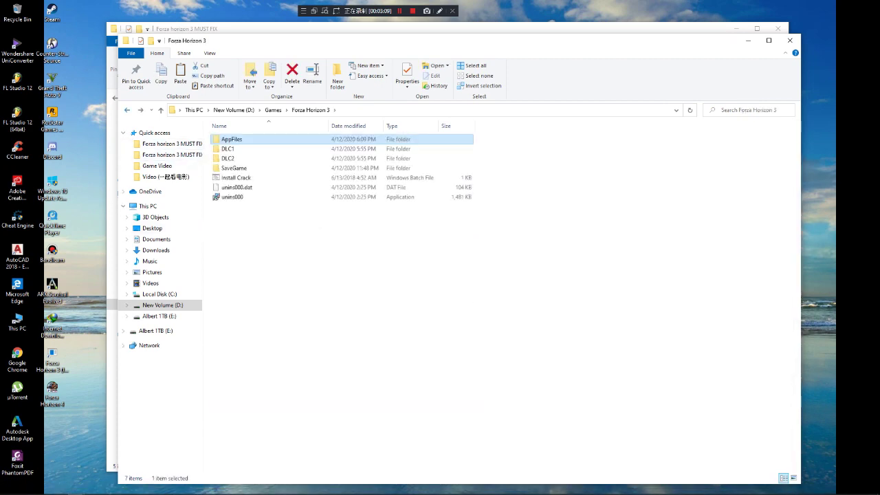
click(262, 488)
drag(262, 240, 223, 275)
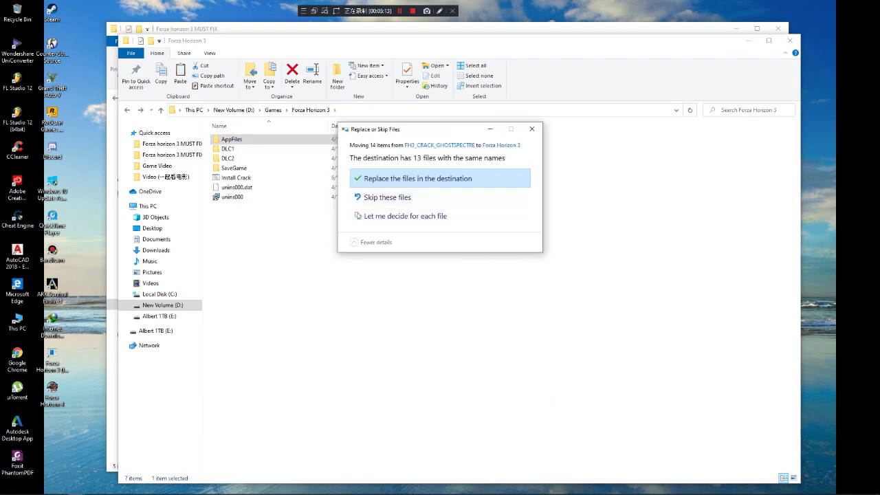
click(418, 178)
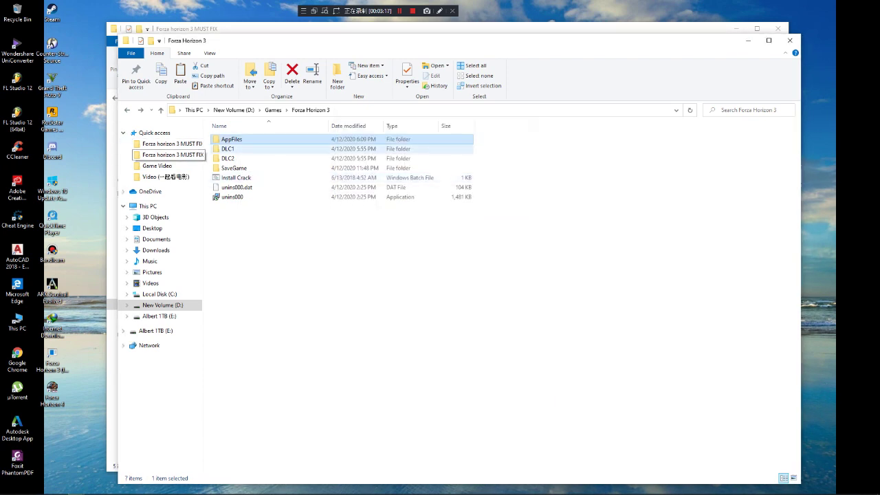
Step: Copy the emu folder from Forza horizon 3 MUST FIX into the game's AppFiles folder, replacing the existing files
double_click(232, 139)
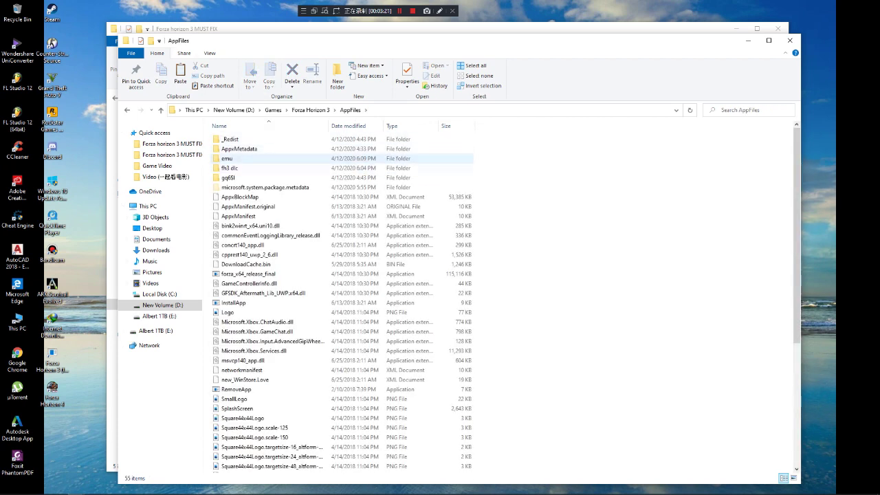
click(270, 28)
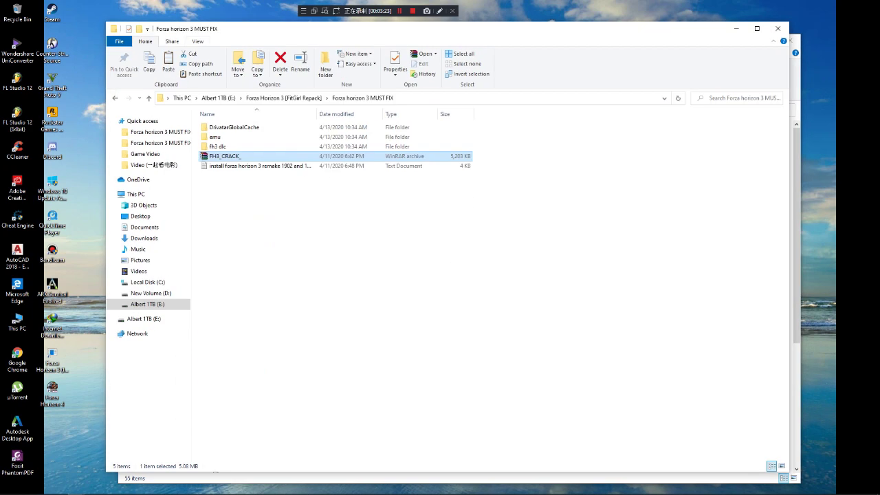
drag(269, 28, 93, 125)
drag(62, 232, 741, 227)
click(418, 178)
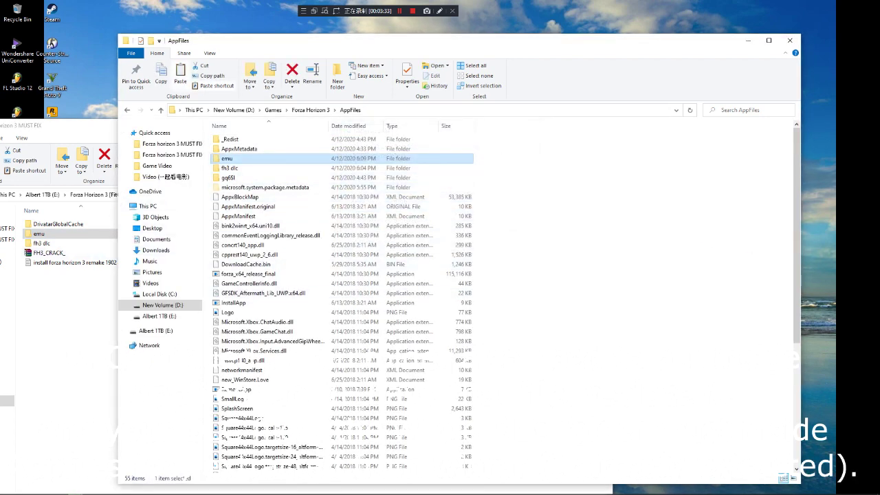
Step: Install the MyKey security certificate from the fh3 dlc folder for Local Machine with automatic certificate store selection
click(230, 169)
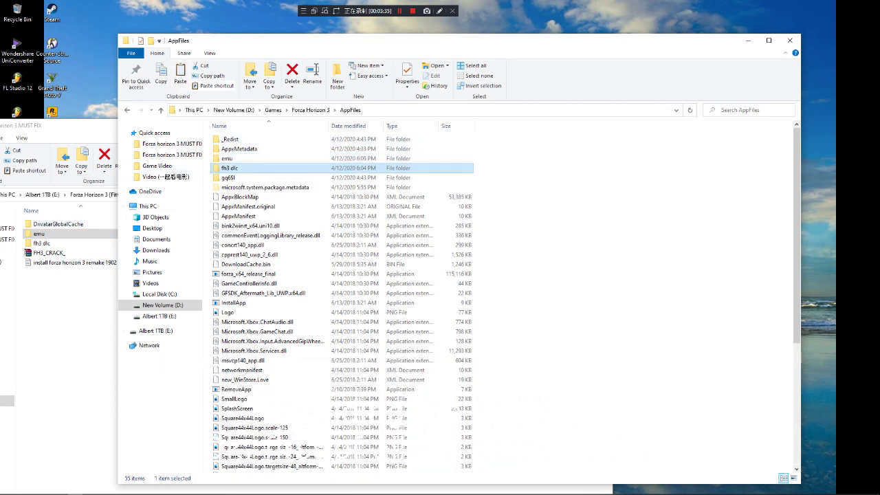
double_click(229, 167)
double_click(229, 158)
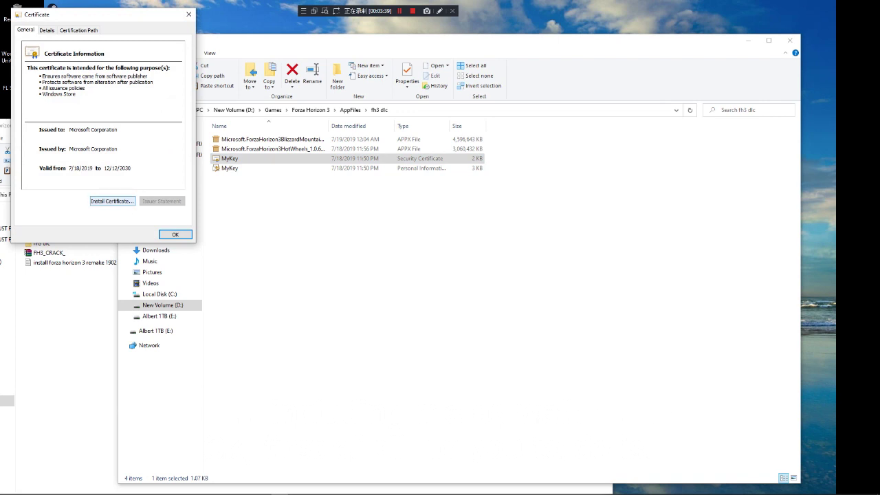
click(112, 200)
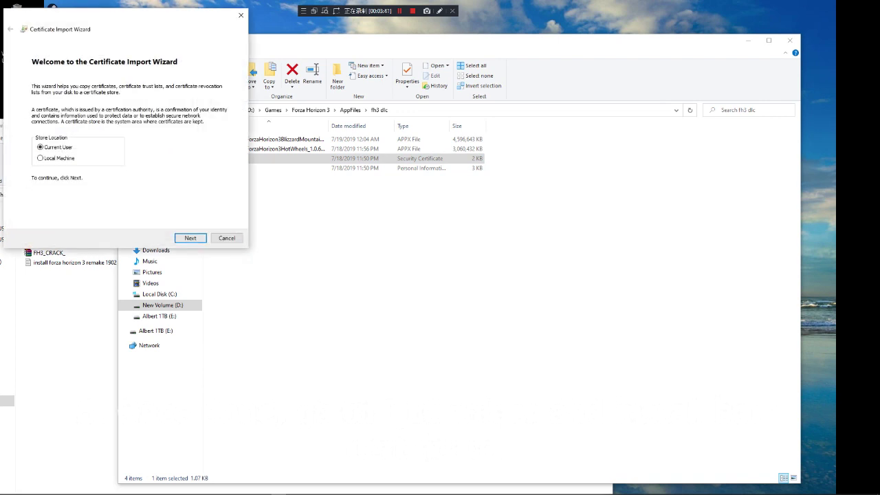
click(41, 158)
key(Return)
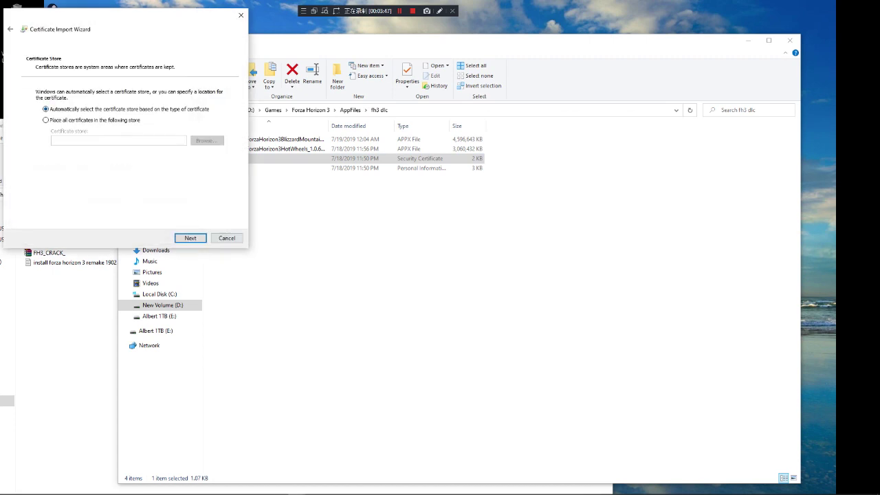
key(Return)
key(Return)
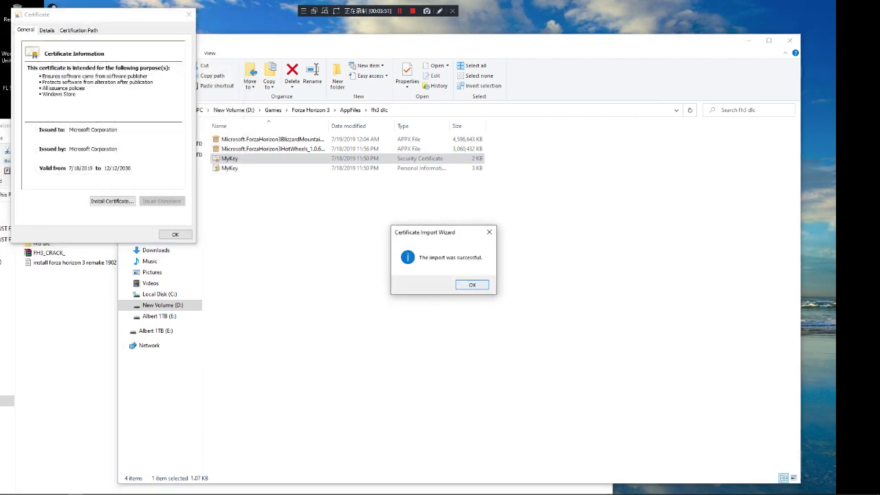
key(Return)
key(Return)
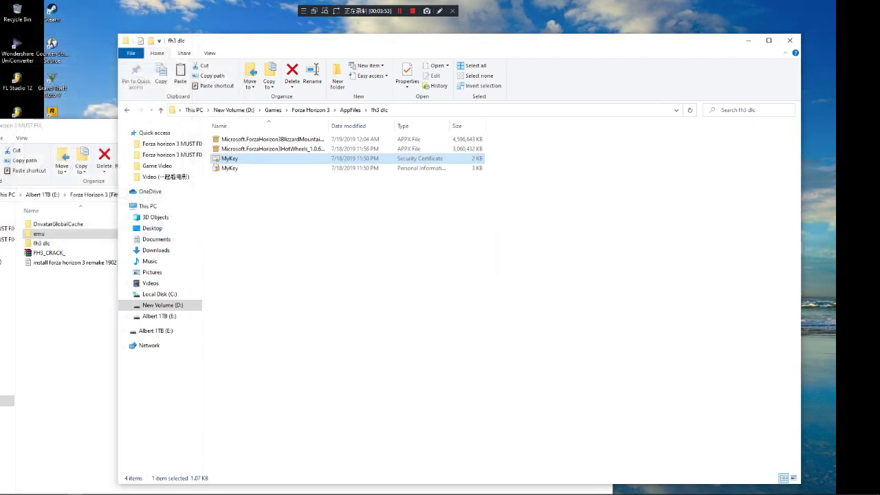
Step: Import the MyKey.pfx personal information file for Local Machine with automatic certificate store selection
double_click(230, 169)
click(371, 276)
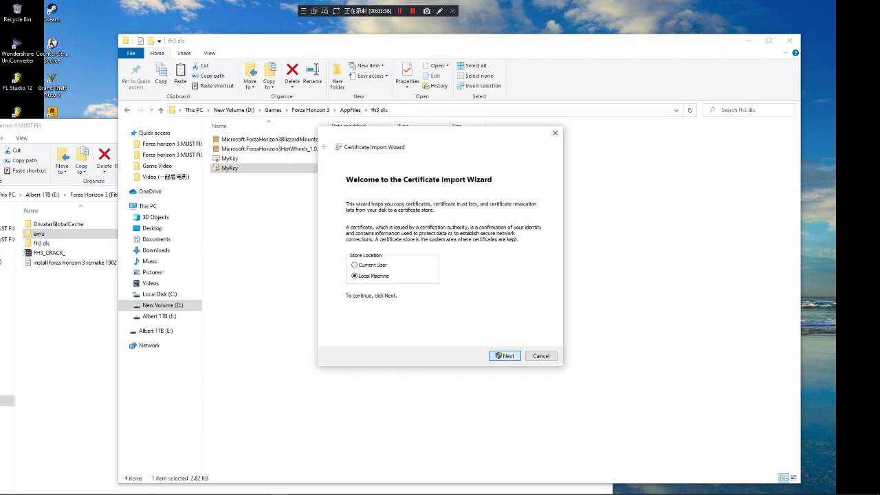
key(Return)
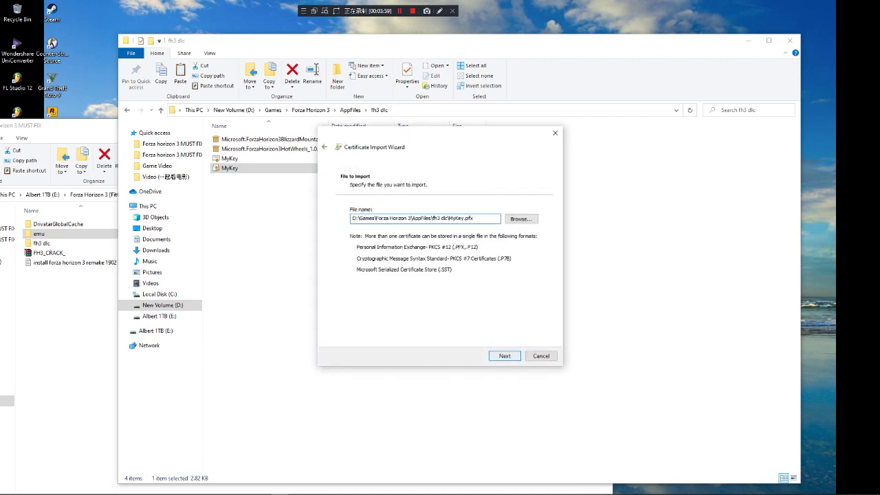
key(Return)
key(Return)
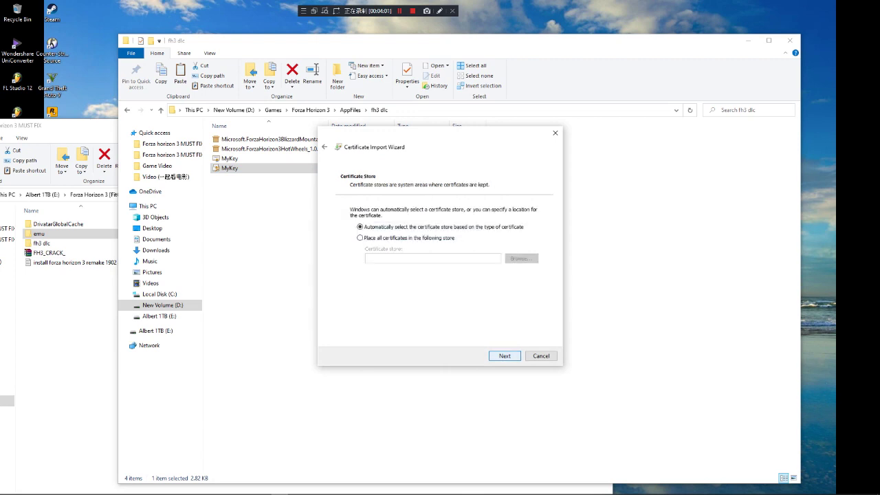
key(Return)
key(Return)
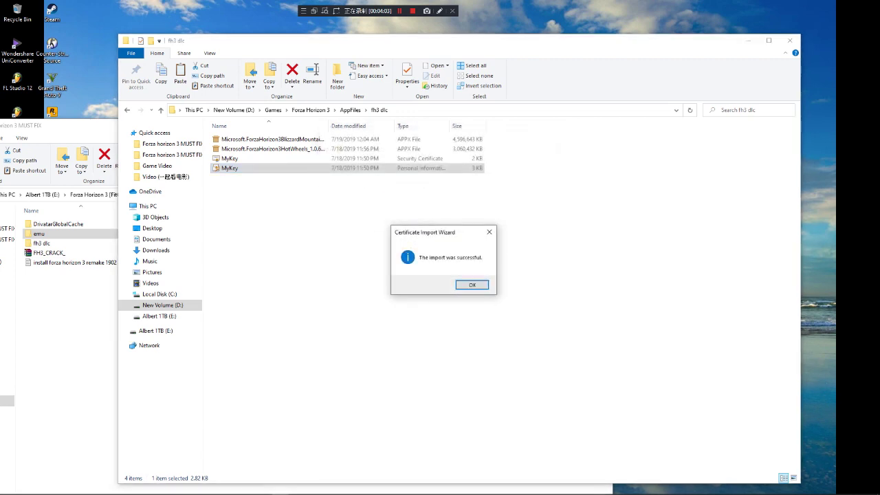
key(Return)
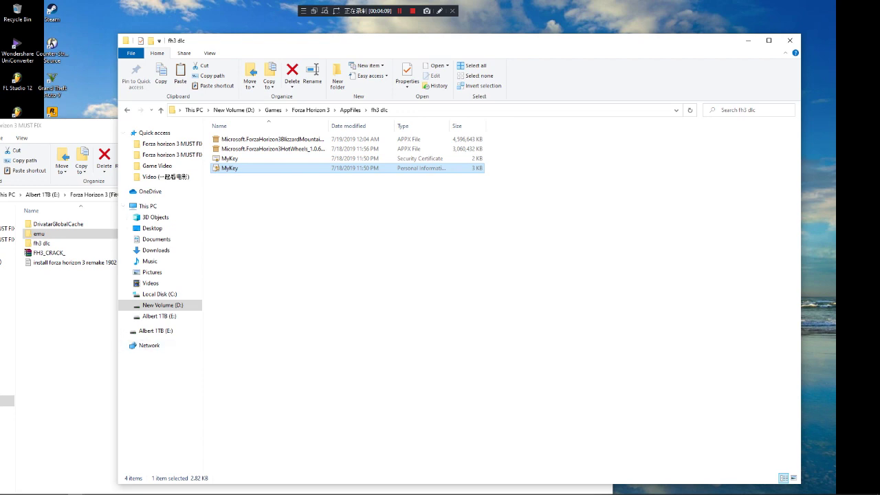
Step: Open a PowerShell window in the D:\Games\Forza Horizon 3\AppFiles folder
key(ctrl+F8)
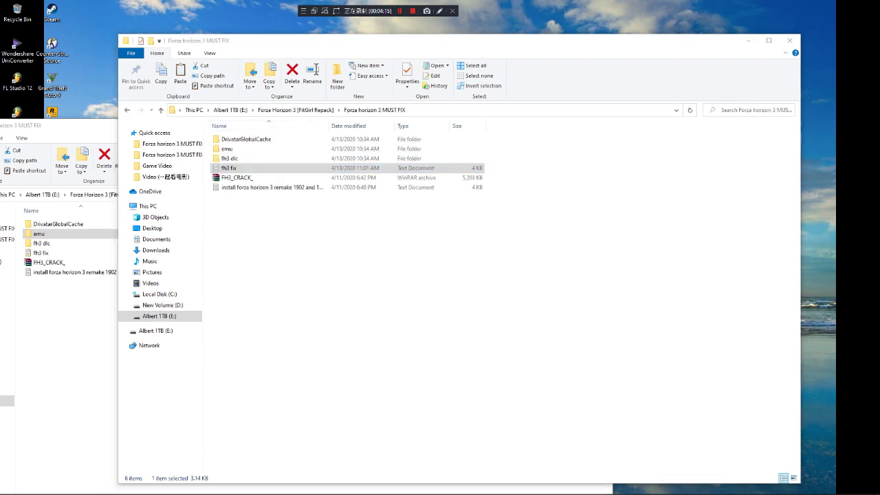
click(748, 41)
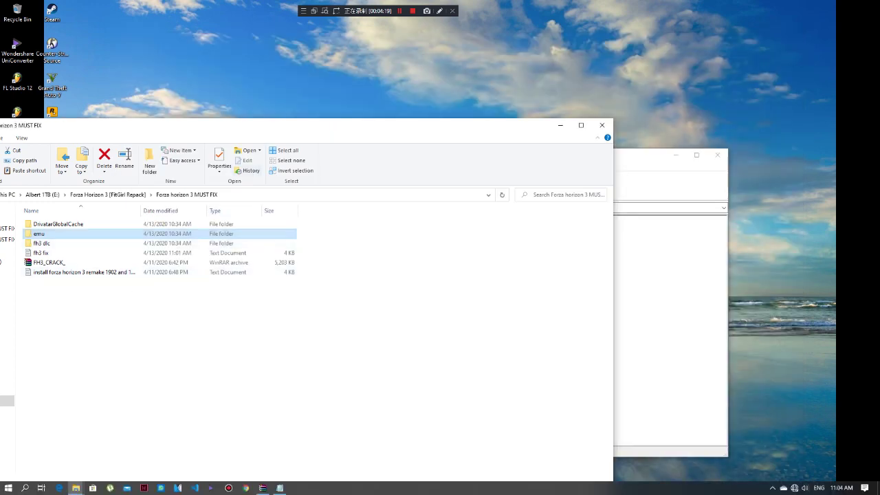
drag(309, 126, 392, 105)
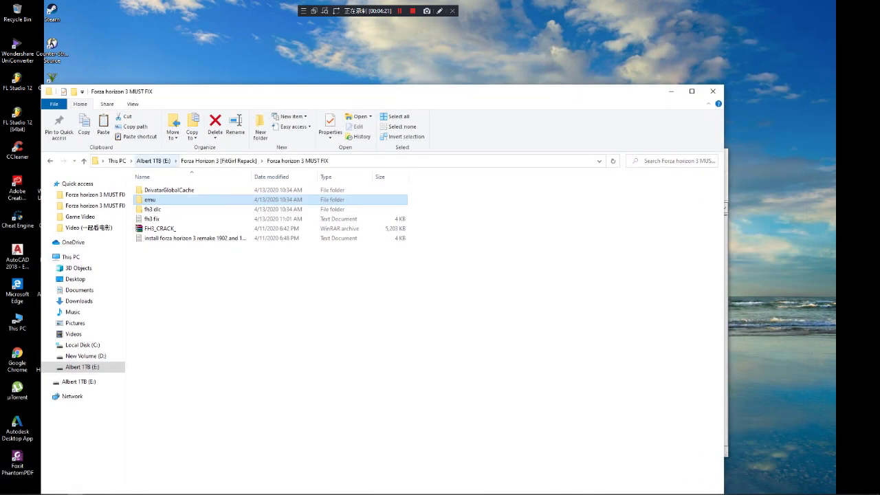
click(116, 161)
double_click(299, 260)
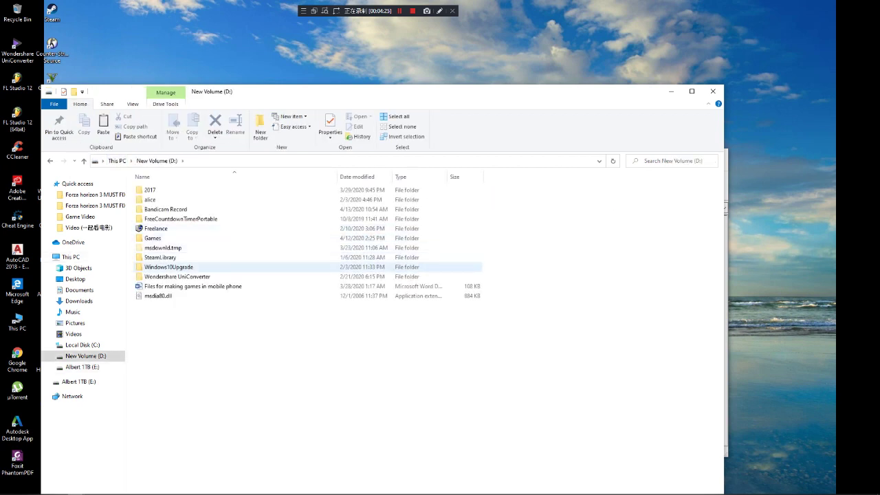
double_click(154, 237)
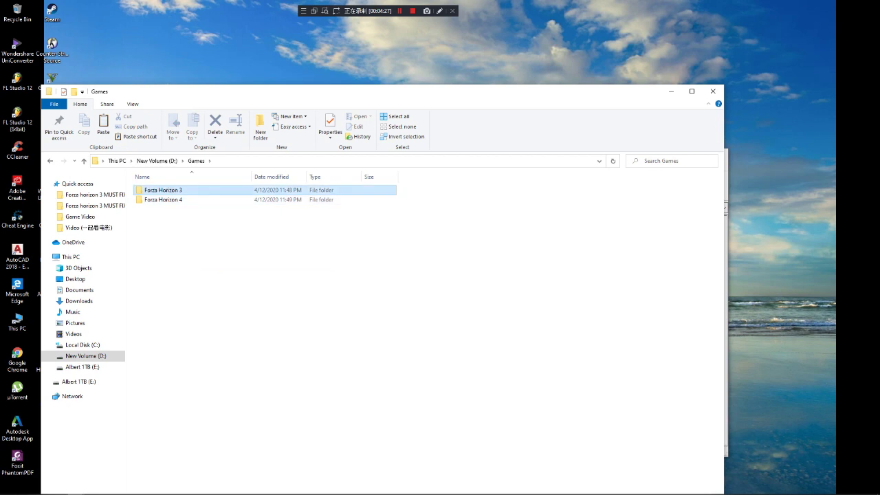
double_click(158, 190)
double_click(155, 189)
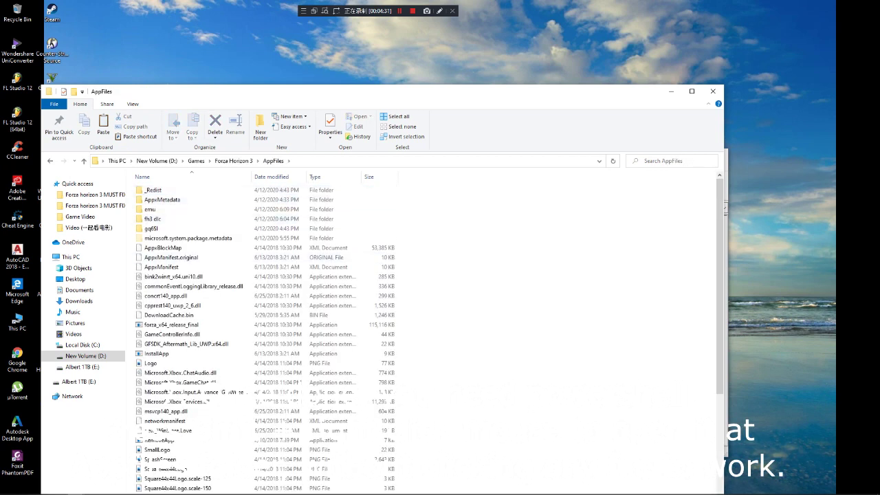
right_click(493, 291)
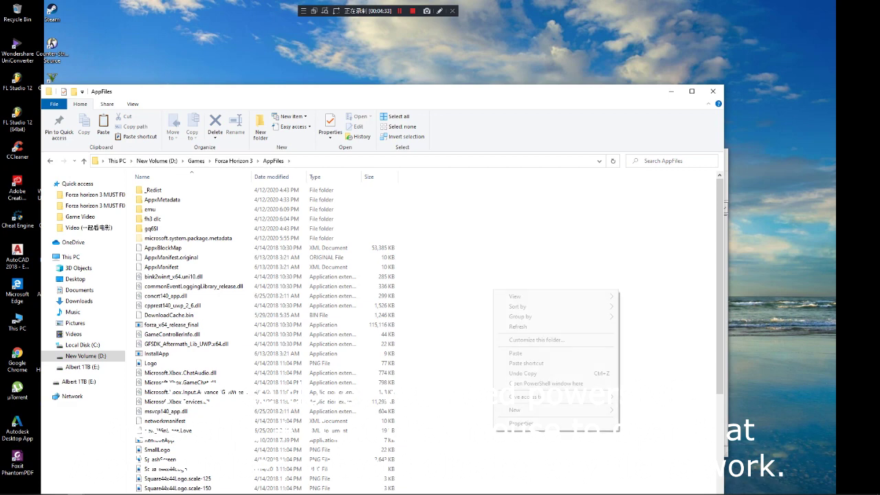
click(545, 382)
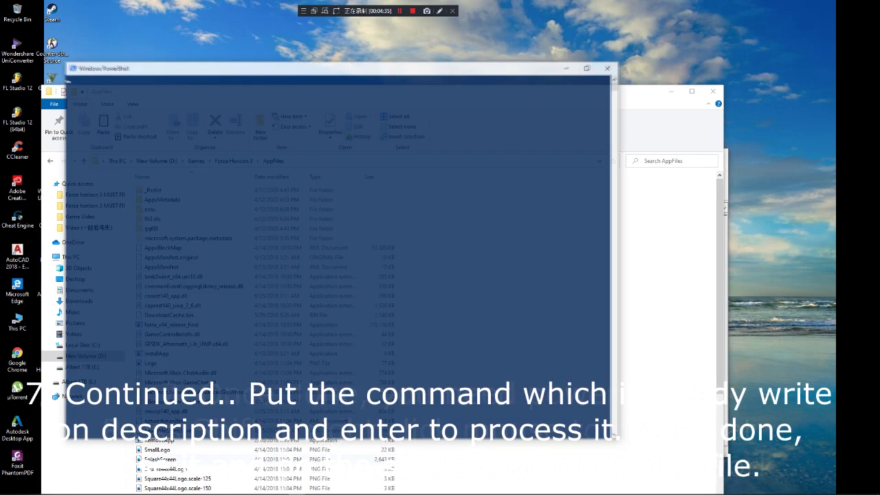
Step: Copy "Add-AppxPackage -register AppxManifest.xml" from the fh3 fix notes, run it in PowerShell to register the game, and close PowerShell
click(279, 488)
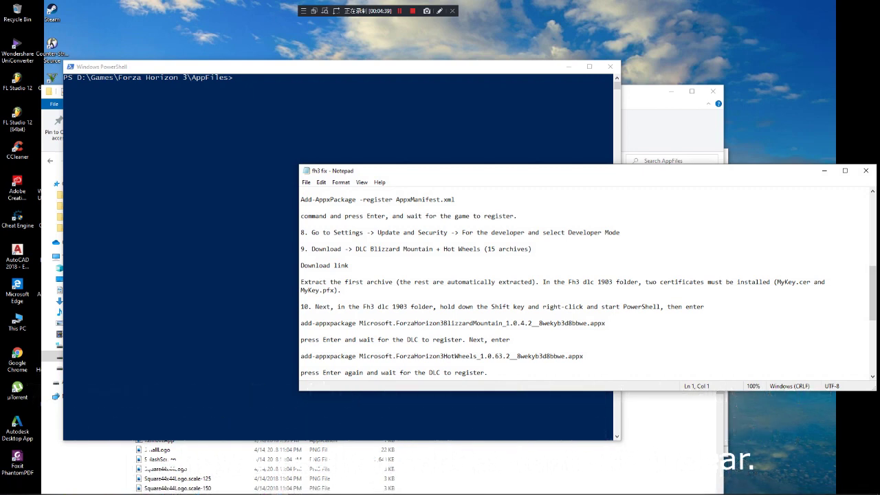
scroll(584, 285, down, 1)
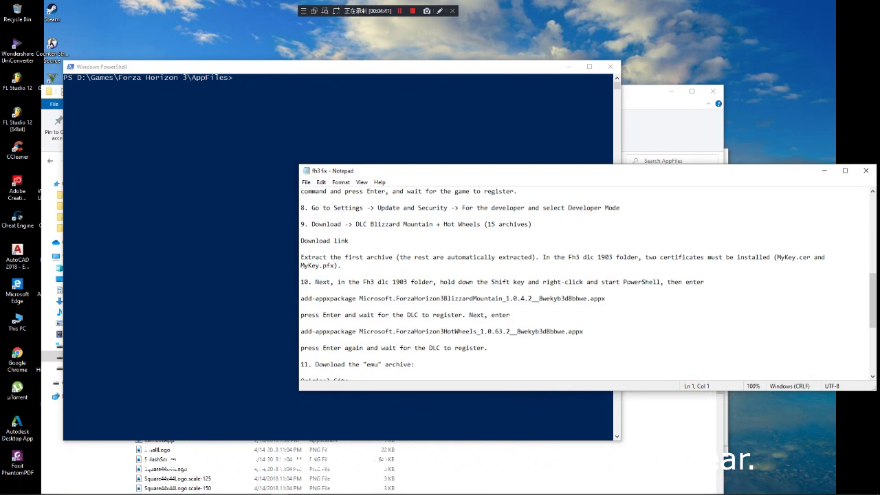
scroll(584, 285, up, 1)
scroll(584, 285, up, 1)
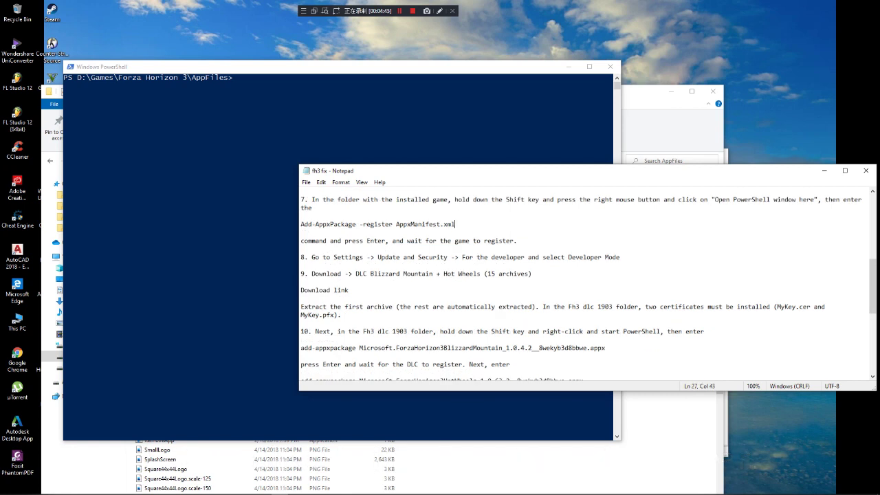
drag(455, 224, 301, 223)
key(ctrl+c)
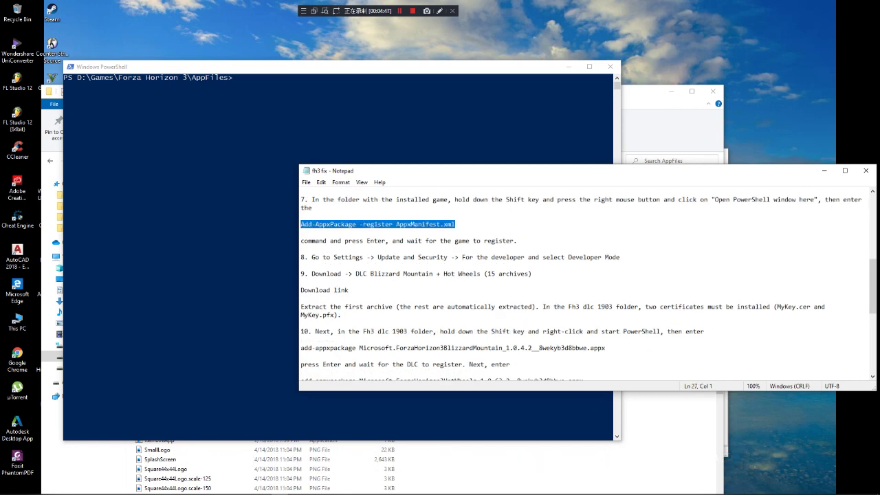
key(alt+Tab)
key(ctrl+v)
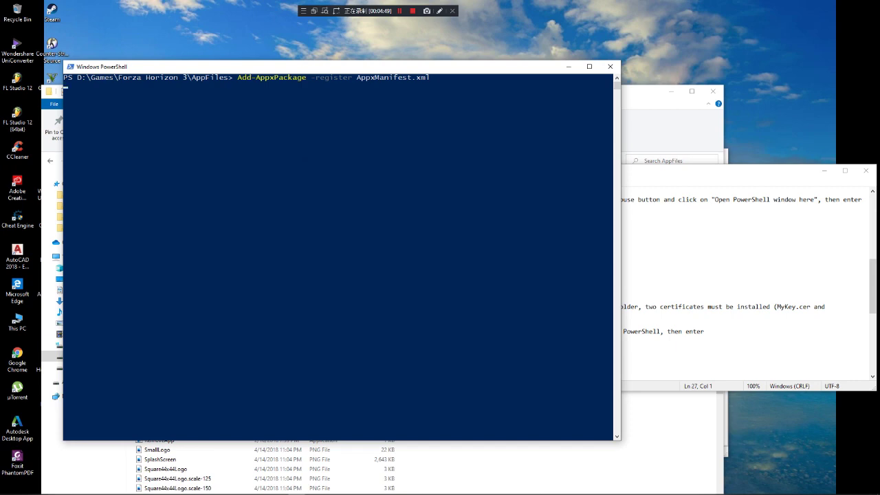
key(Return)
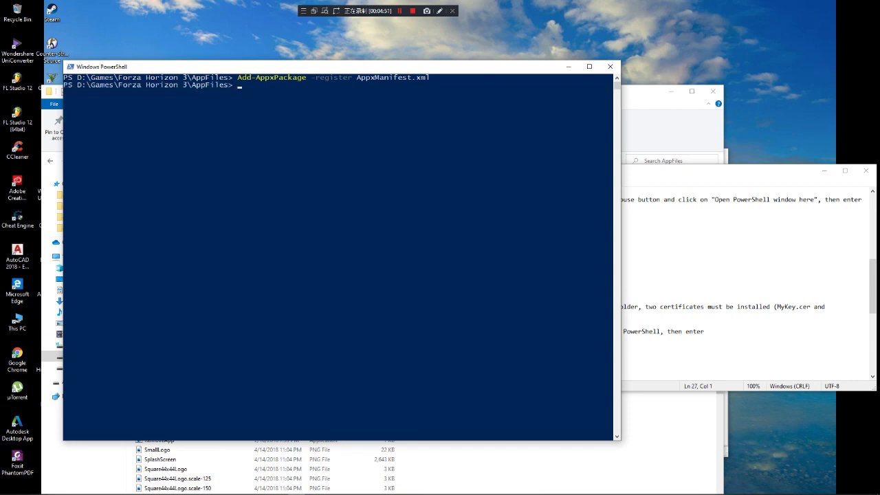
click(610, 66)
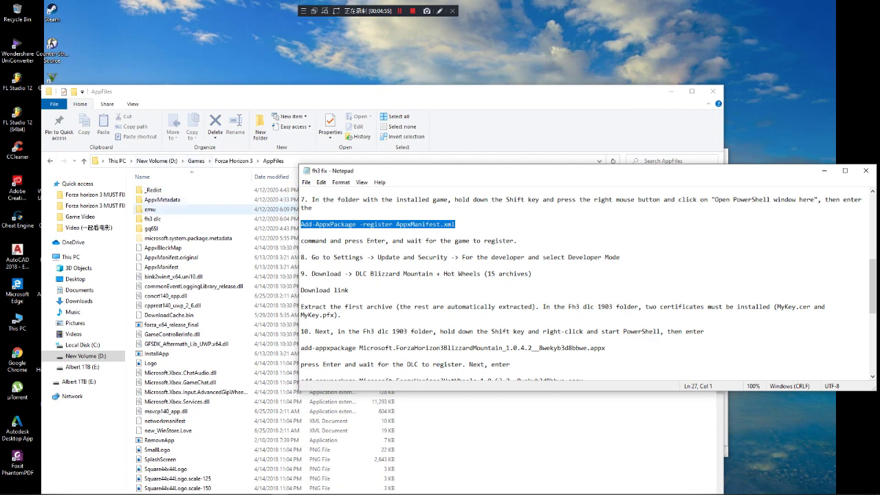
Step: Open a PowerShell window in the fh3 dlc folder inside AppFiles
double_click(154, 219)
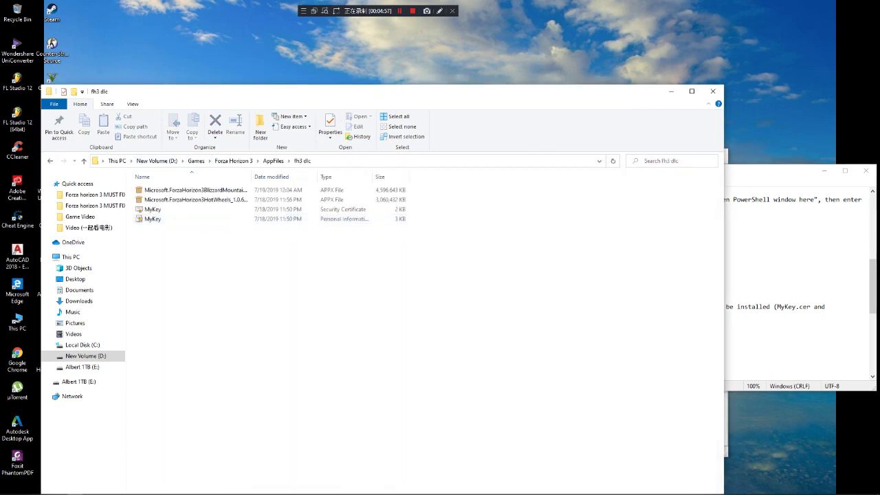
click(777, 290)
scroll(588, 289, down, 1)
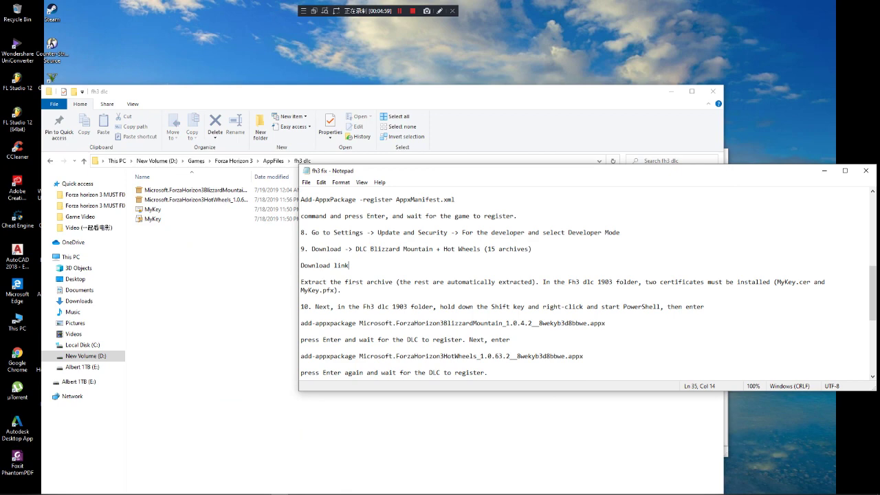
click(213, 292)
shift+right_click(213, 292)
click(267, 385)
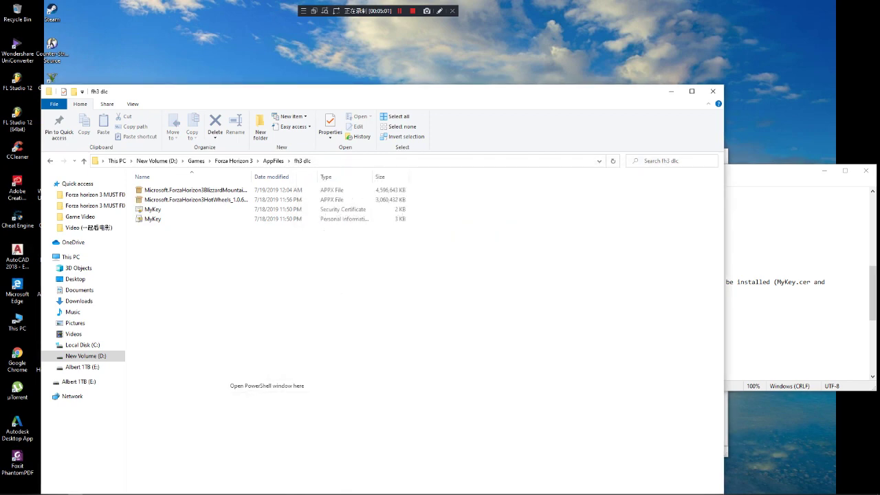
click(777, 249)
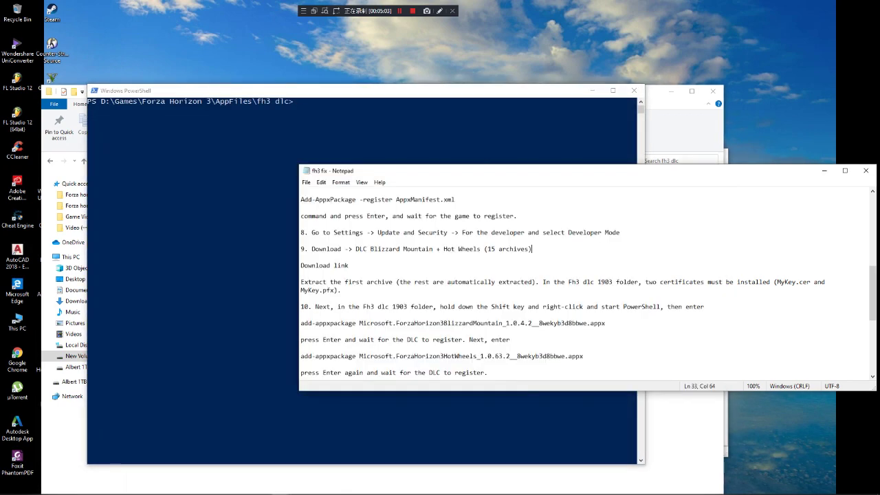
drag(607, 323, 301, 323)
key(ctrl+c)
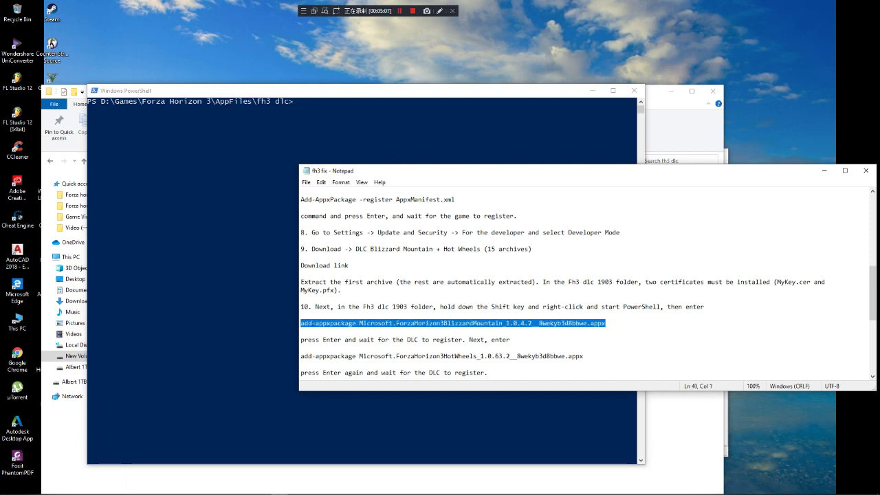
key(alt+Tab)
key(ctrl+v)
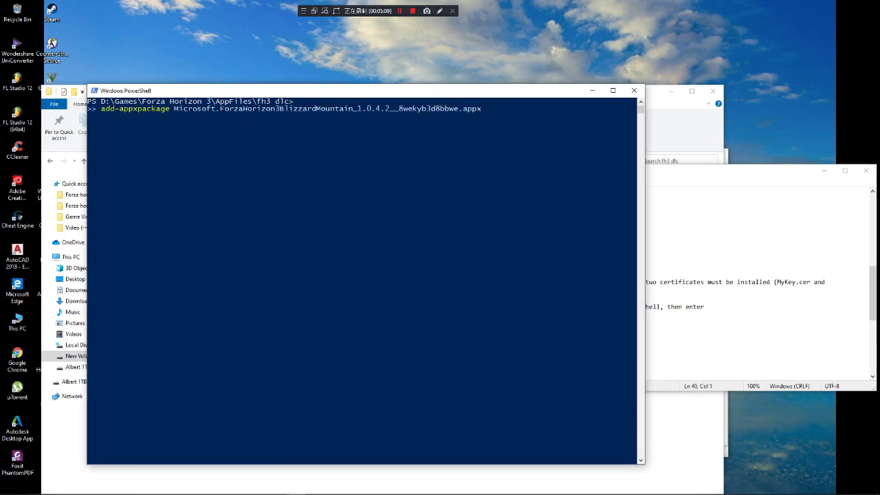
key(BackSpace)
key(BackSpace)
key(BackSpace)
key(BackSpace)
key(BackSpace)
key(BackSpace)
key(BackSpace)
key(BackSpace)
key(BackSpace)
key(BackSpace)
key(BackSpace)
key(BackSpace)
key(BackSpace)
key(BackSpace)
key(BackSpace)
key(BackSpace)
key(BackSpace)
key(BackSpace)
key(BackSpace)
key(BackSpace)
key(BackSpace)
key(BackSpace)
key(BackSpace)
key(BackSpace)
key(BackSpace)
key(BackSpace)
key(BackSpace)
key(BackSpace)
key(BackSpace)
key(BackSpace)
key(BackSpace)
key(BackSpace)
key(BackSpace)
key(BackSpace)
key(BackSpace)
key(BackSpace)
key(BackSpace)
key(BackSpace)
key(BackSpace)
key(BackSpace)
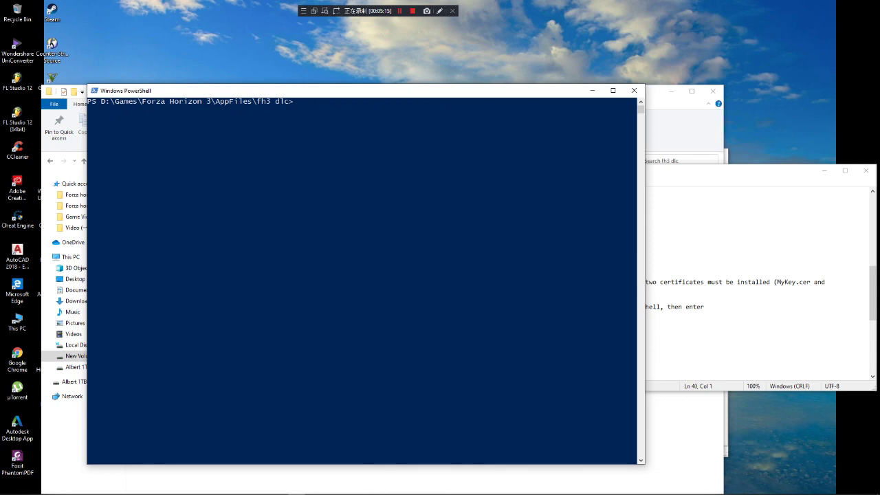
Step: Copy "add-appxpackage Microsoft.ForzaHorizon3BlizzardMountain_1.0.4.2__8wekyb3d8bbwe.appx" from the fh3 fix notes without a line break and run it in PowerShell
click(709, 307)
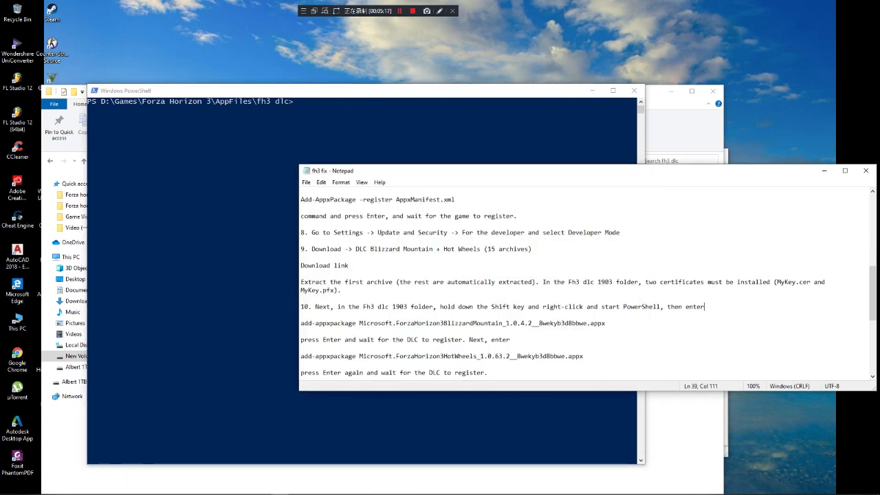
drag(606, 323, 300, 324)
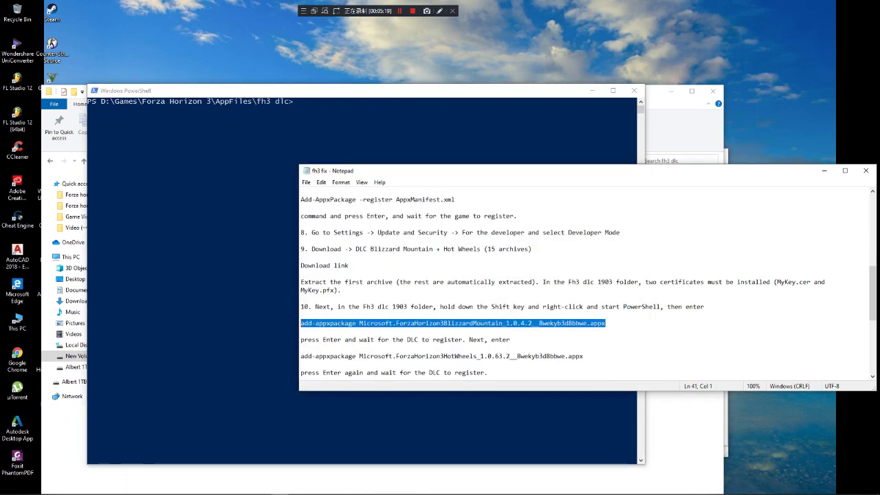
key(ctrl+c)
key(alt+Tab)
key(ctrl+v)
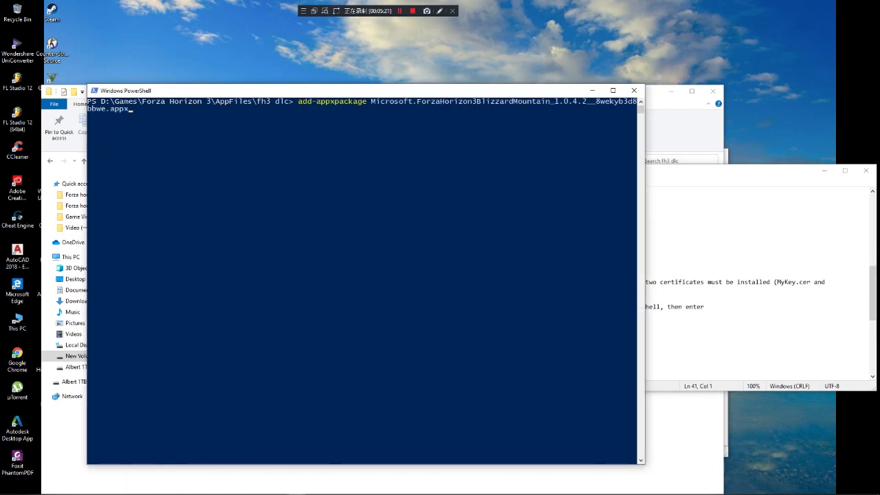
key(Return)
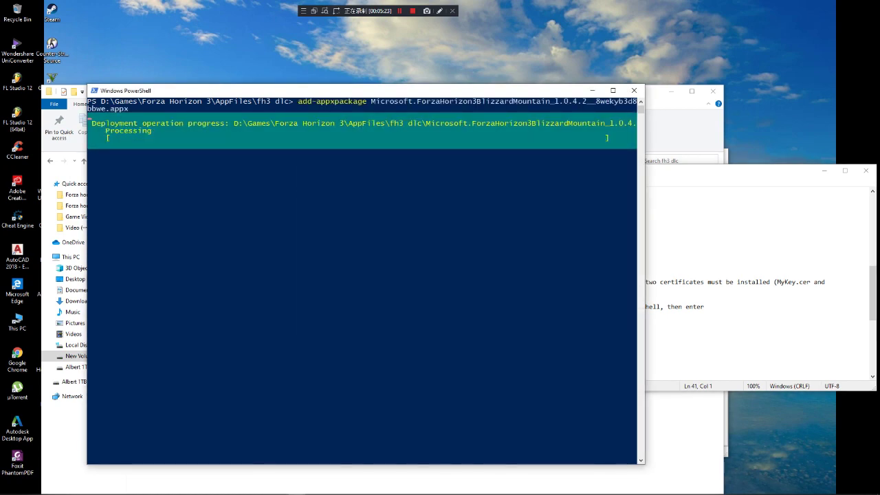
Step: Copy "add-appxpackage Microsoft.ForzaHorizon3HotWheels_1.0.63.2__8wekyb3d8bbwe.appx" from the fh3 fix notes and run it once the Blizzard Mountain deployment finishes
click(701, 340)
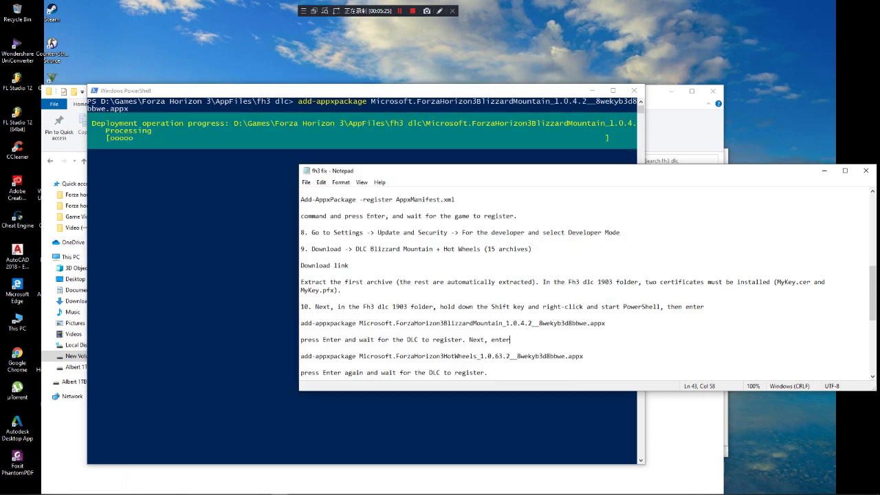
key(ctrl+shift+Left)
key(ctrl+shift+Left)
key(ctrl+shift+Left)
key(ctrl+shift+Left)
key(ctrl+shift+Left)
key(ctrl+shift+Left)
key(ctrl+shift+Left)
key(ctrl+shift+Left)
key(ctrl+shift+Left)
key(ctrl+shift+Left)
key(ctrl+shift+Left)
key(ctrl+shift+Left)
key(ctrl+shift+Left)
key(ctrl+shift+Left)
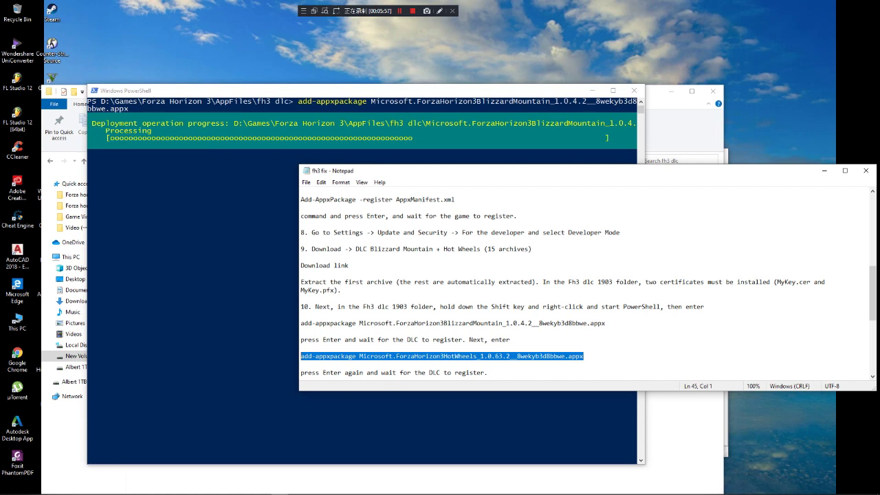
click(825, 171)
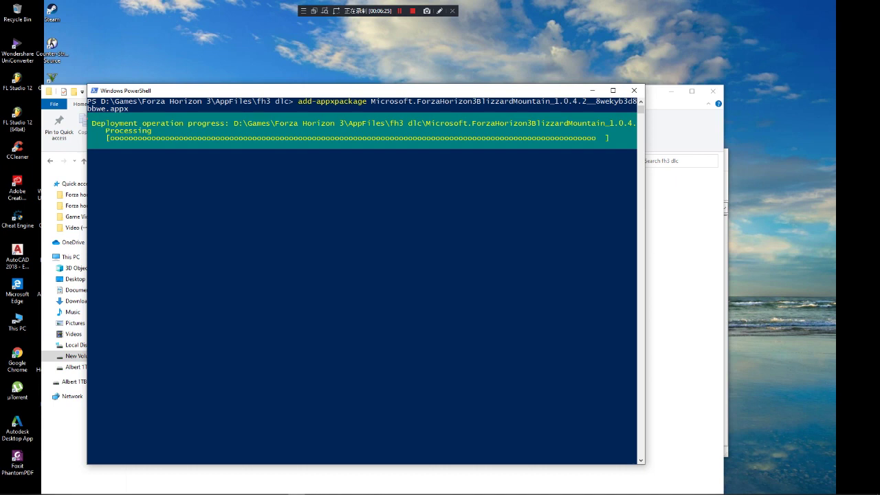
key(ctrl+v)
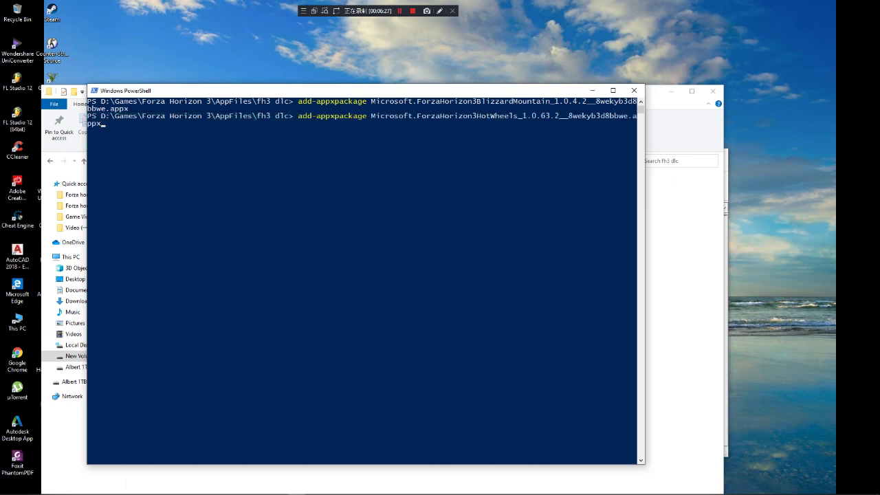
key(Return)
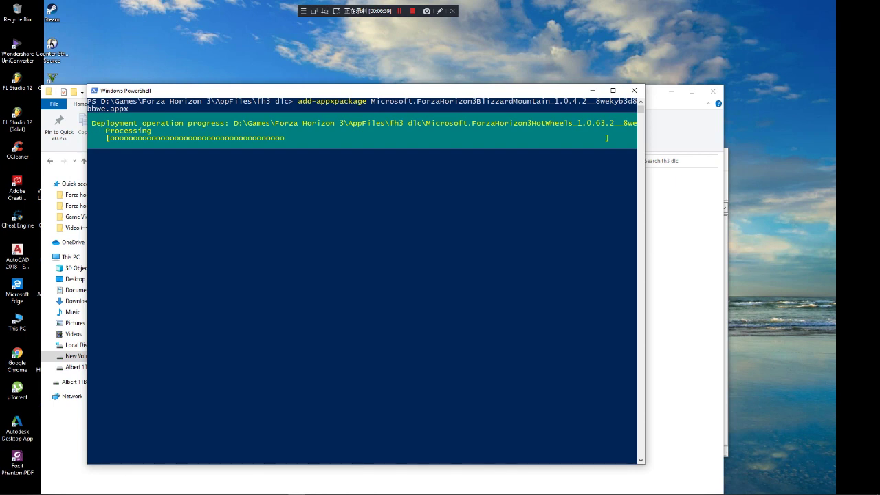
Step: Close the FH3_CRACK_ archive window and the fh3 fix notes
key(alt+Tab)
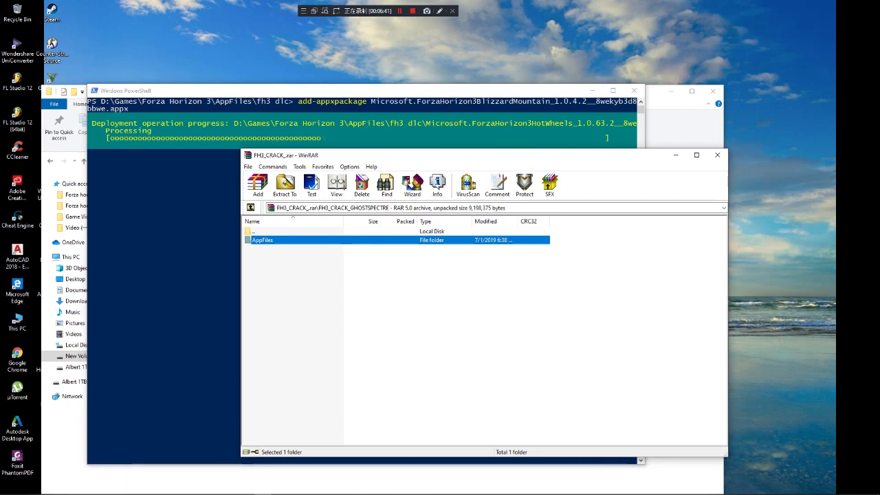
click(717, 156)
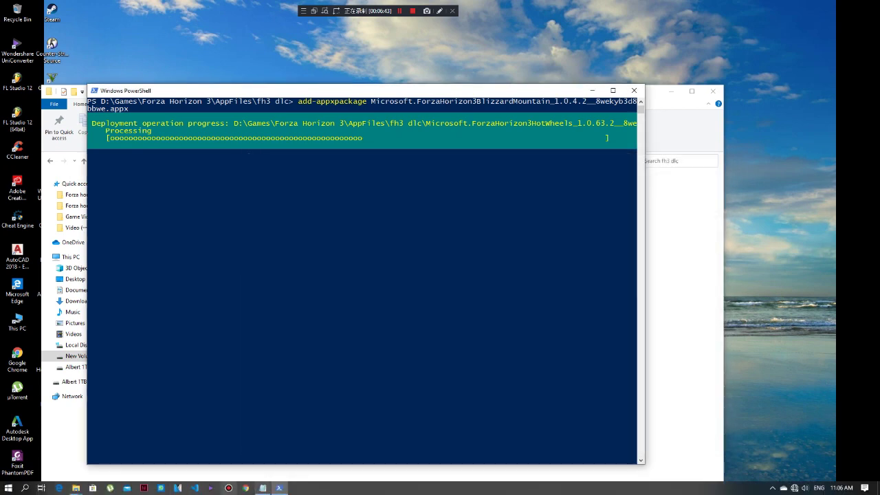
click(262, 487)
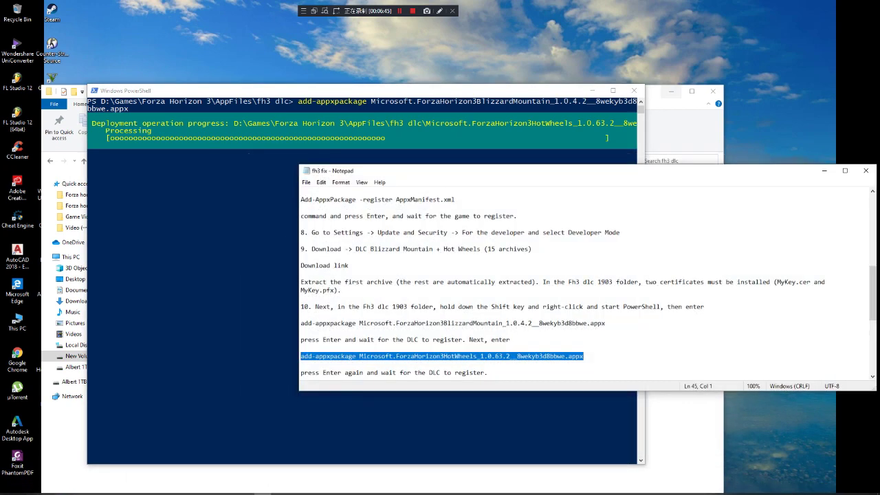
click(865, 170)
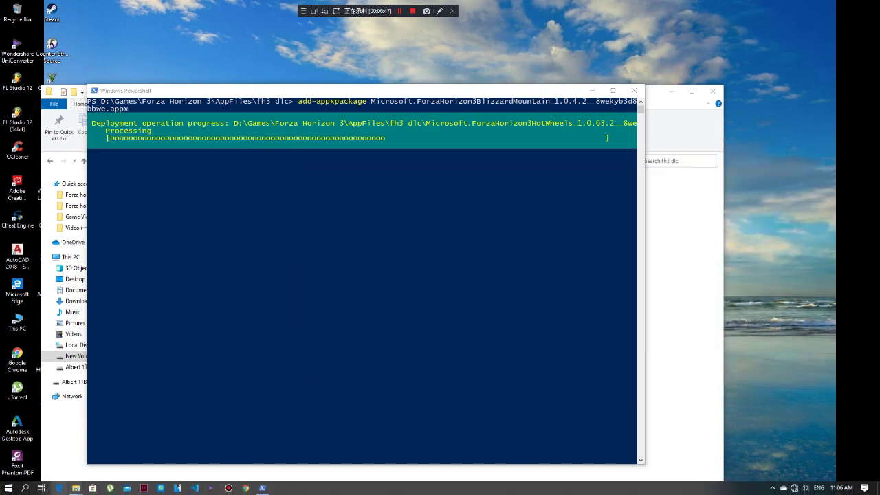
Step: Bring up the fh3 dlc Explorer window and browse to AppData\Local\Packages in the user's profile on Local Disk (C:)
click(75, 488)
click(44, 450)
click(42, 447)
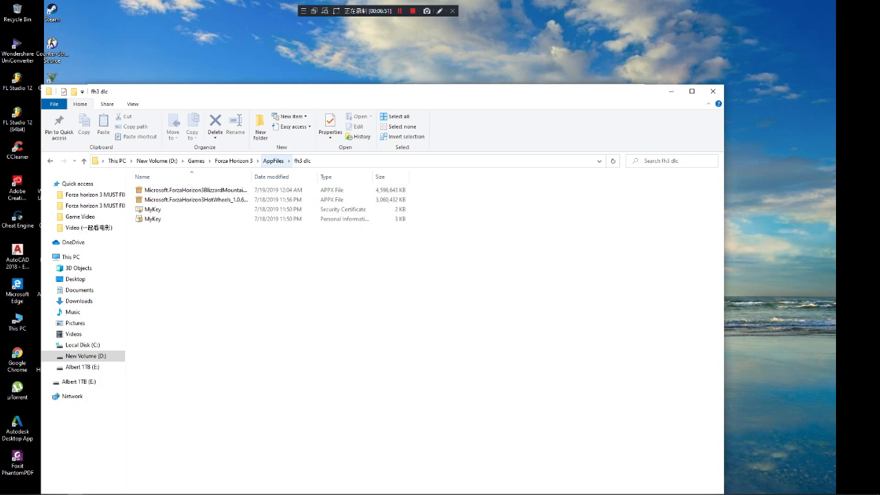
click(82, 344)
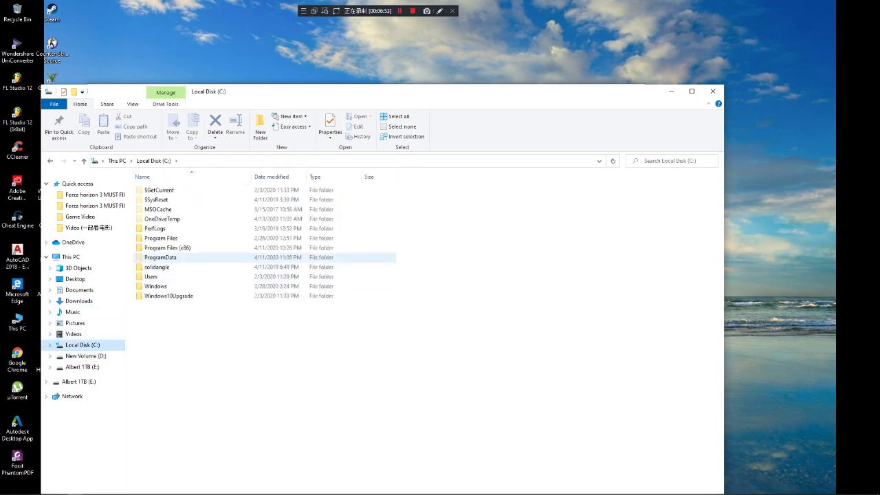
double_click(151, 277)
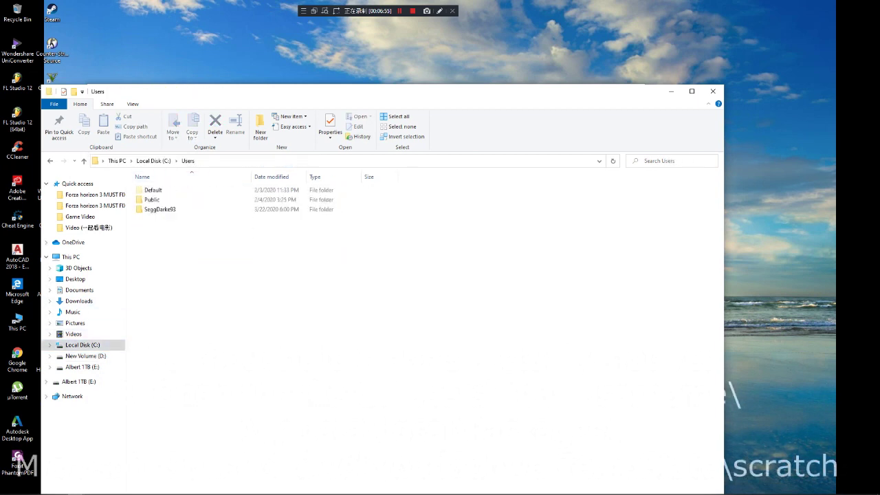
click(159, 209)
double_click(159, 209)
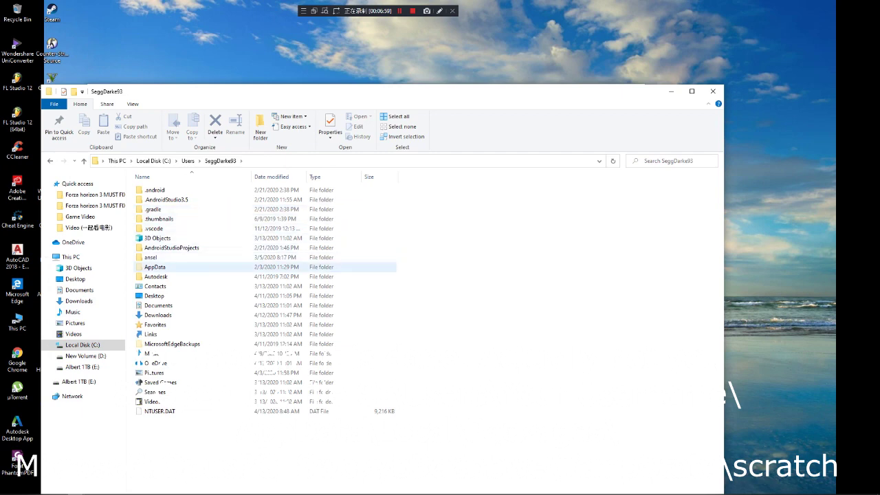
double_click(155, 267)
double_click(150, 190)
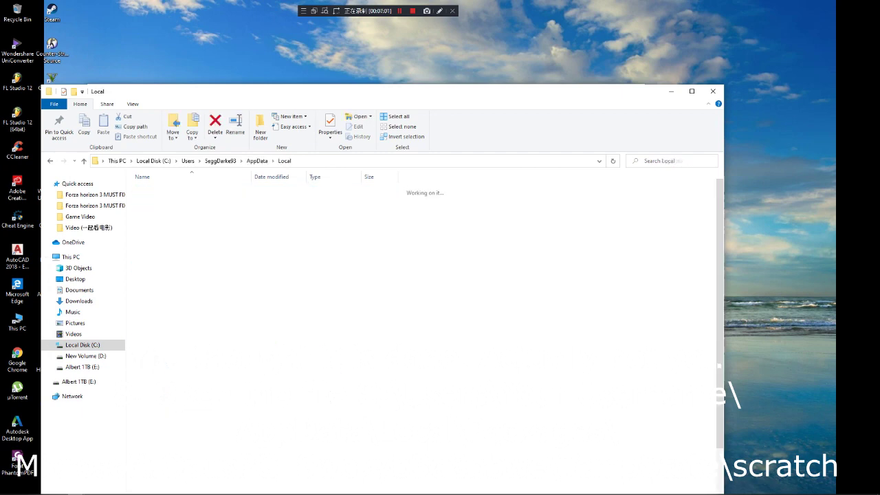
double_click(155, 449)
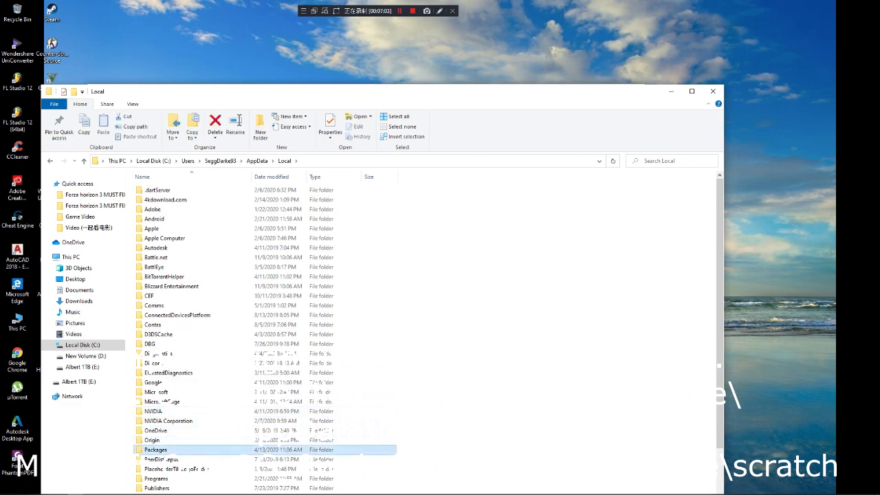
Step: Check the TempState folder inside Microsoft.OpusPG_8wekyb3d8bbwe for a scratch file and return to the Packages folder
scroll(268, 257, down, 5)
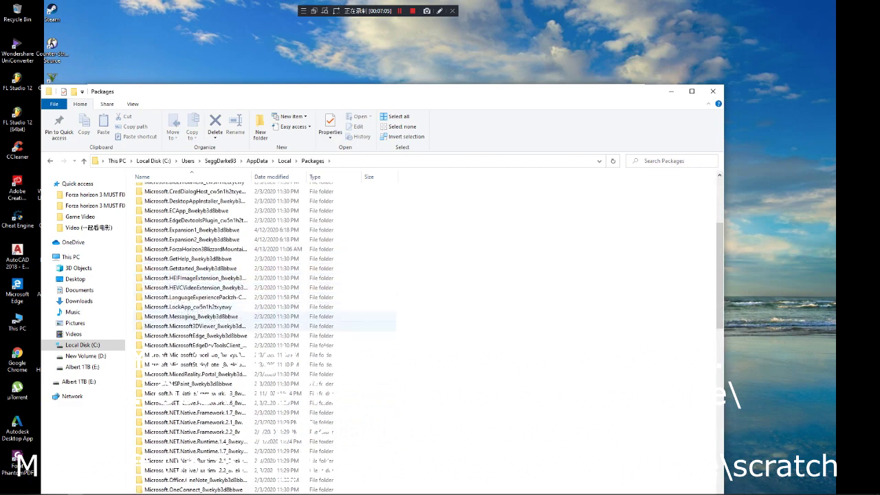
scroll(268, 330, down, 2)
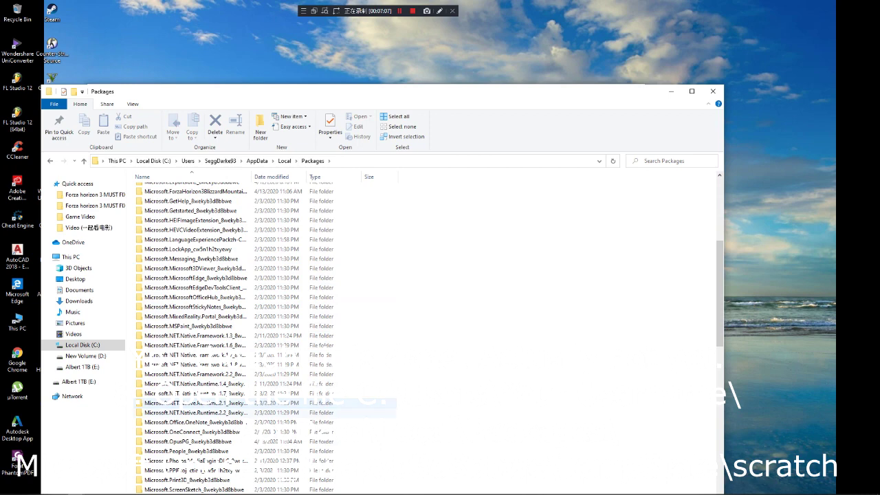
double_click(186, 441)
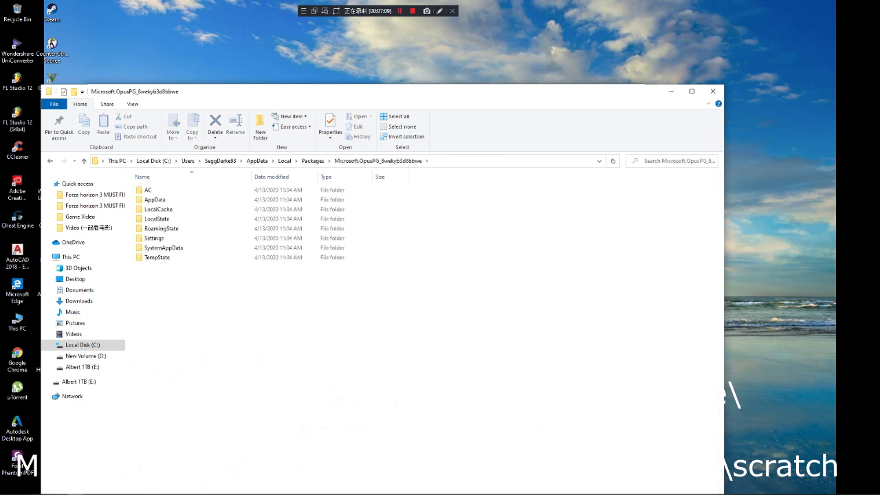
double_click(157, 257)
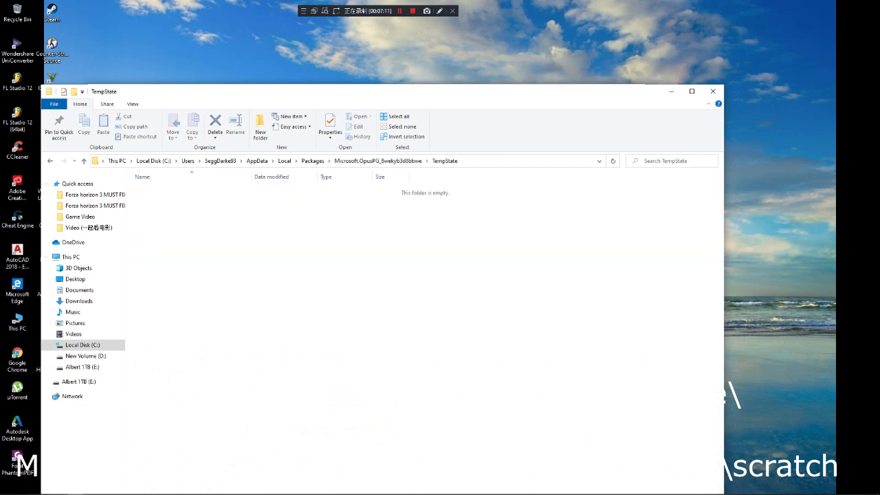
key(alt+Left)
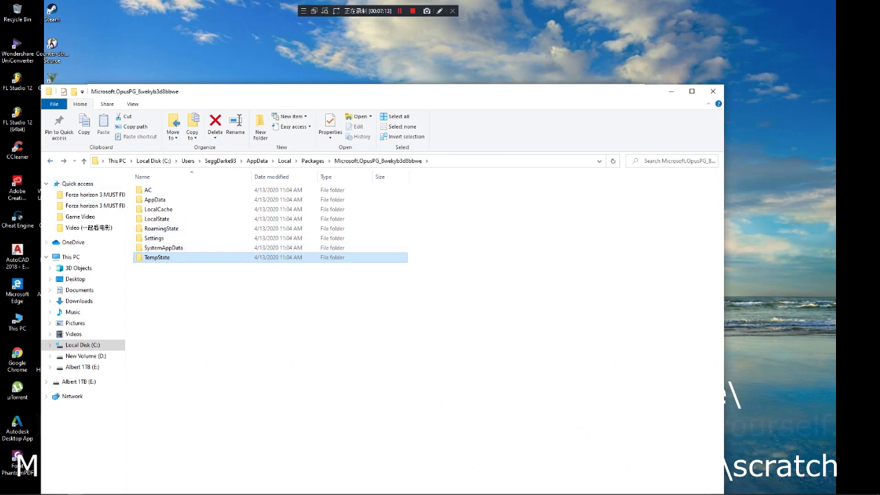
key(alt+Left)
scroll(195, 305, down, 2)
scroll(195, 353, down, 1)
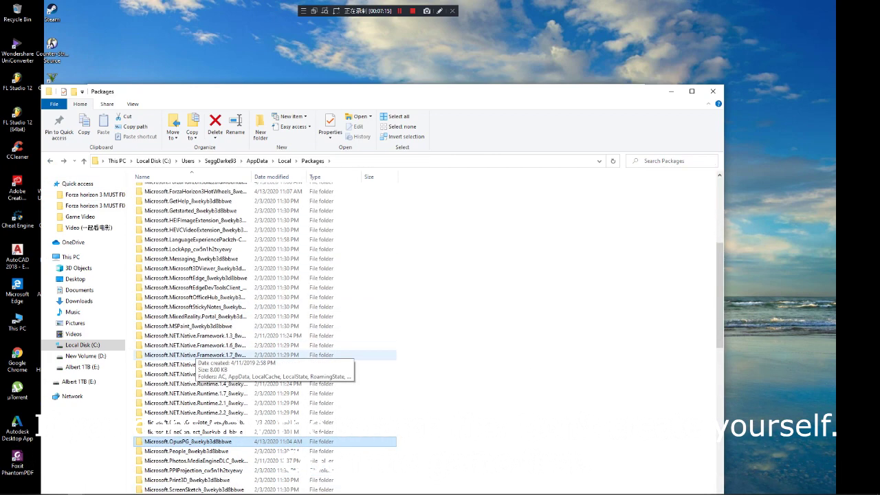
Step: Minimize the Packages window and close the PowerShell window
click(671, 91)
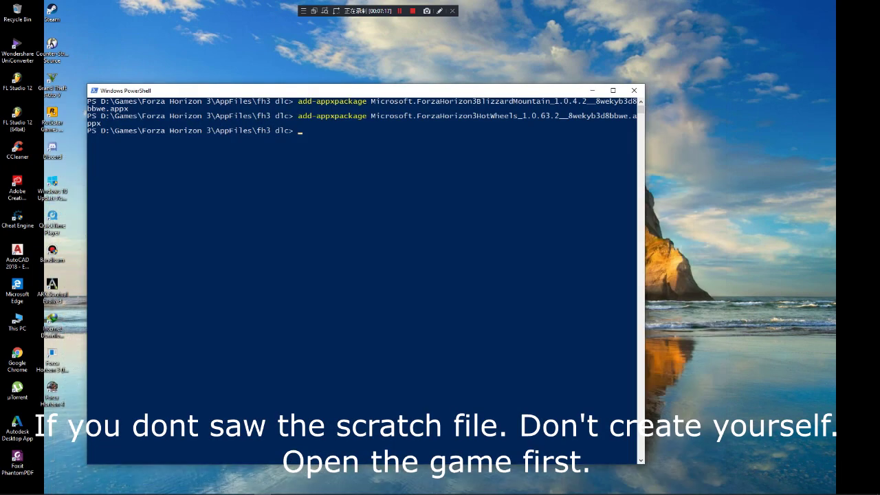
click(633, 90)
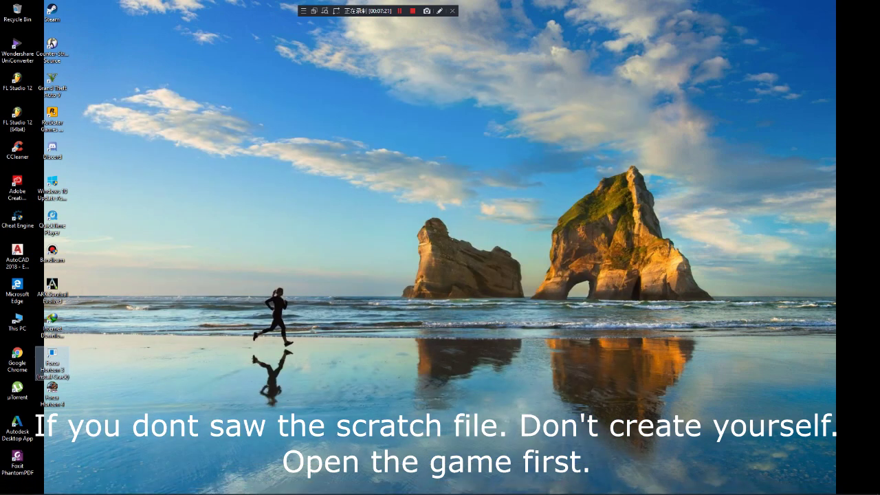
click(76, 488)
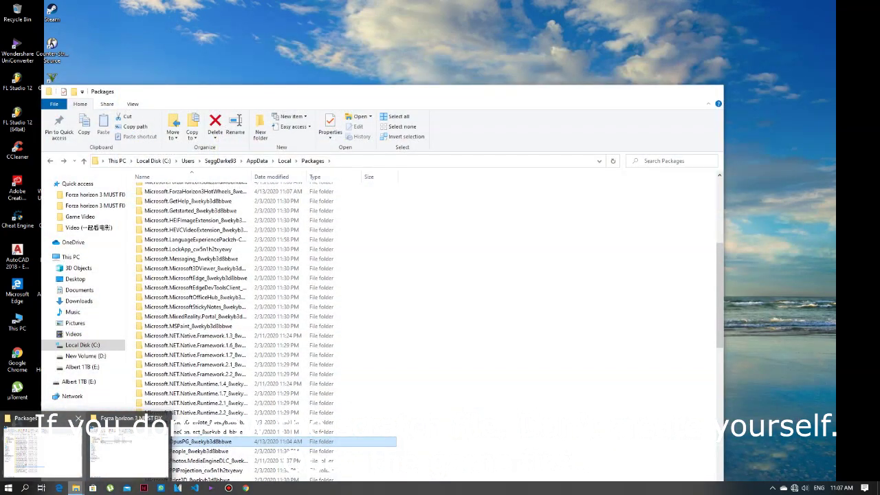
click(42, 450)
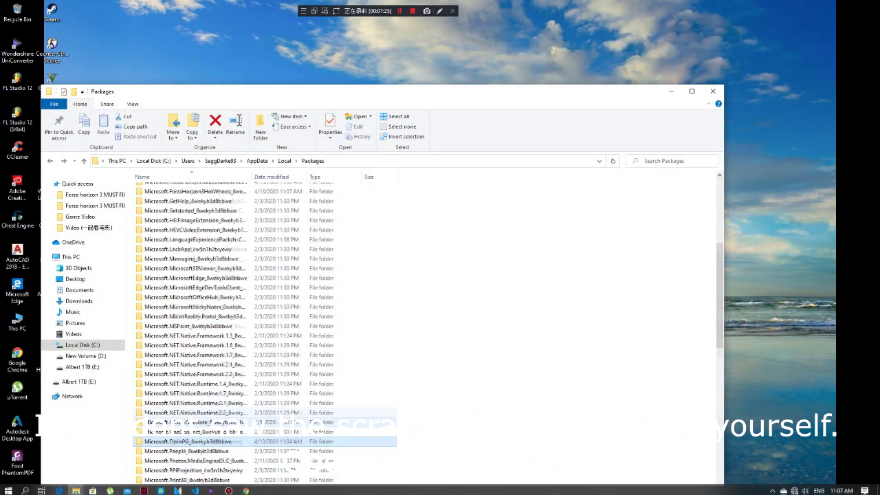
scroll(412, 330, down, 1)
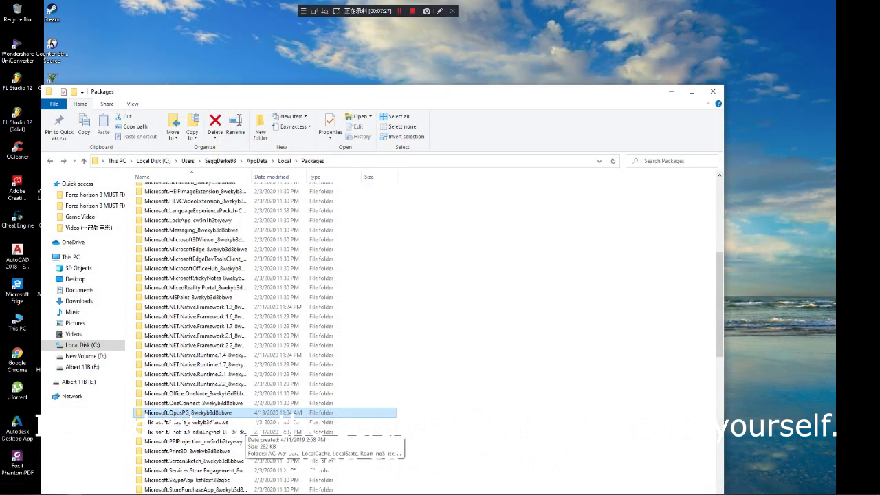
click(9, 487)
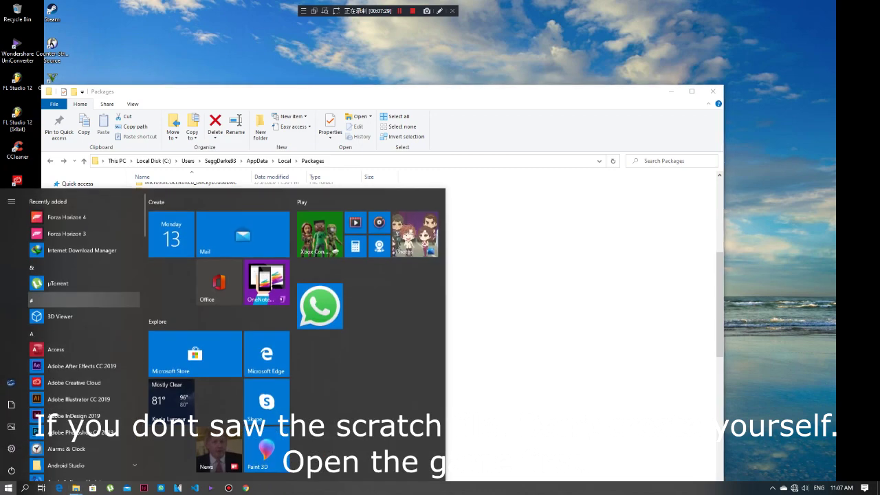
key(Escape)
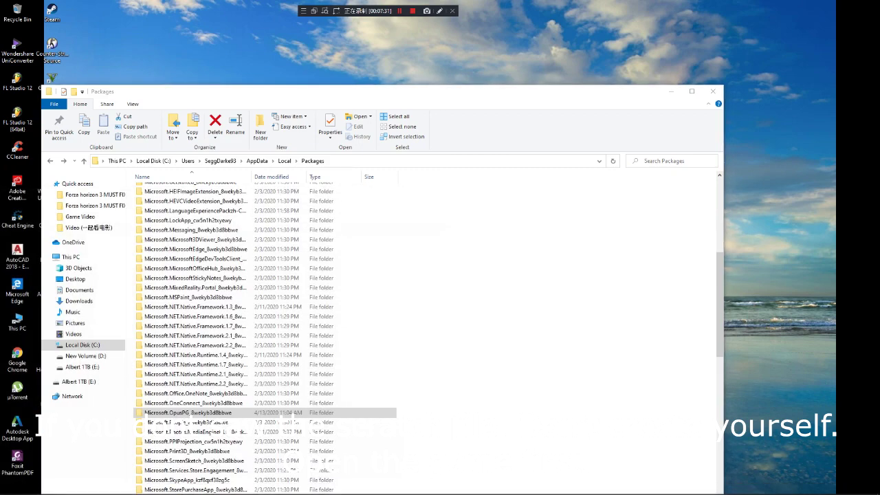
Step: Select DrivatarGlobalCache in the Forza horizon 3 MUST FIX folder, move that window aside, and close the Packages window
mouse_move(75, 488)
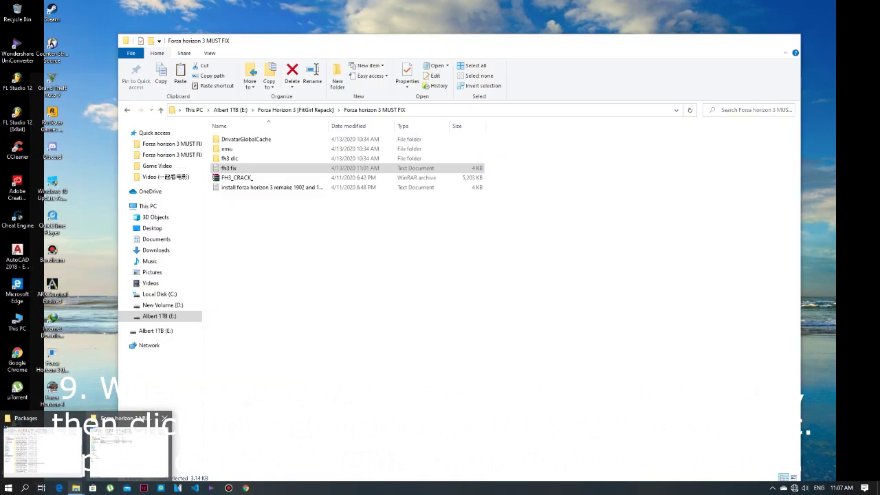
click(127, 447)
click(246, 139)
drag(303, 40, 475, 69)
drag(241, 92, 213, 81)
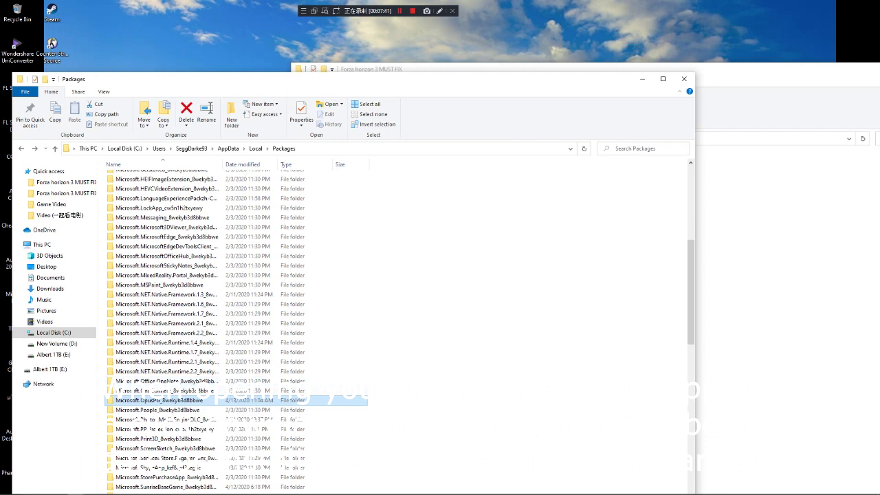
key(alt+F4)
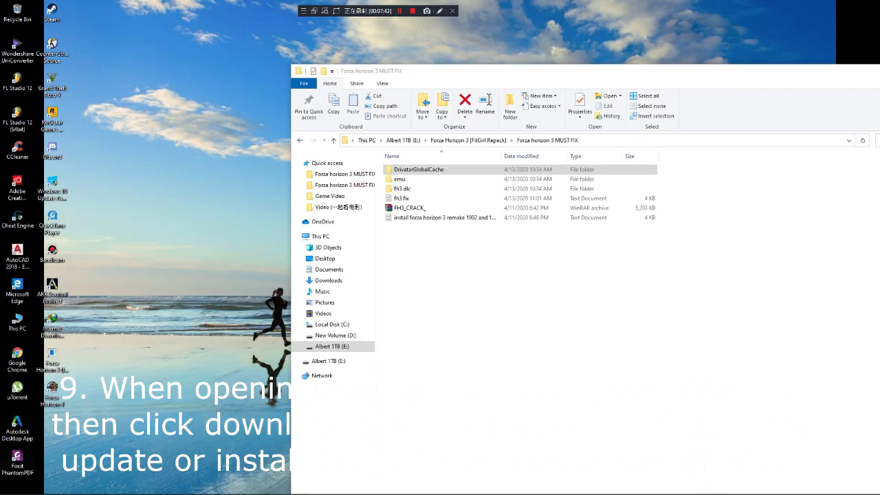
Step: Launch Forza Horizon 3 and open the Downloads and updates page in Microsoft Store
click(8, 488)
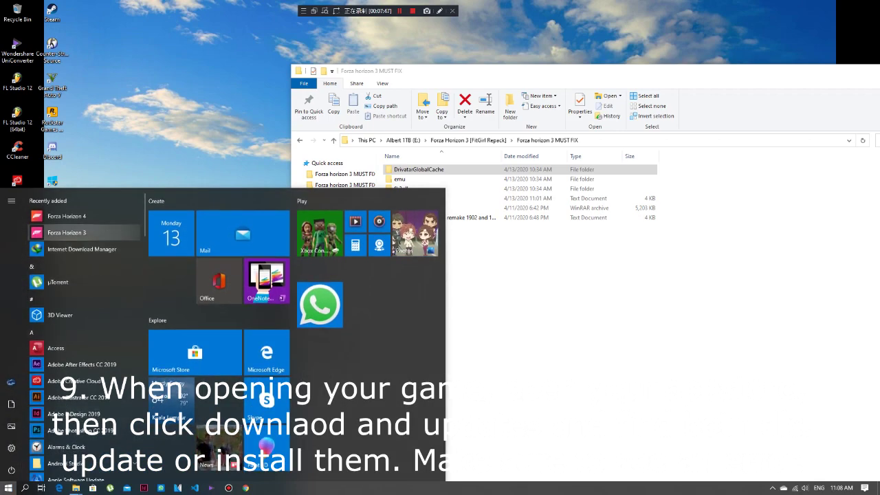
click(66, 233)
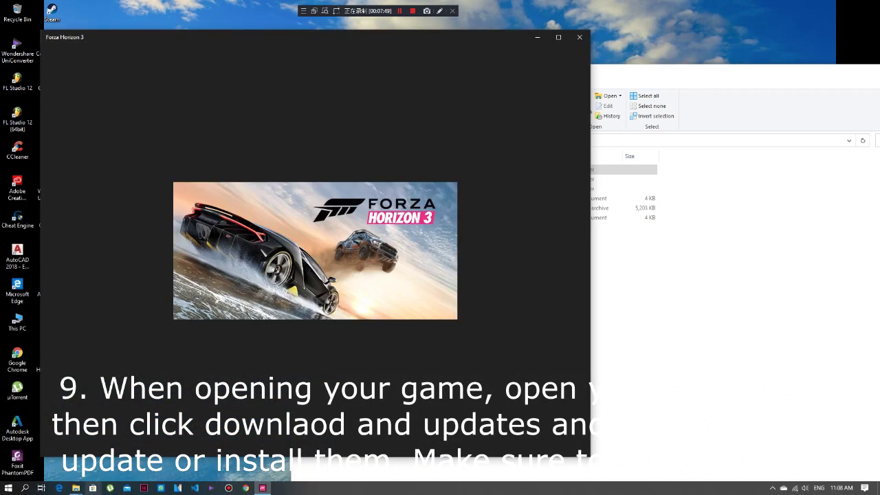
click(93, 488)
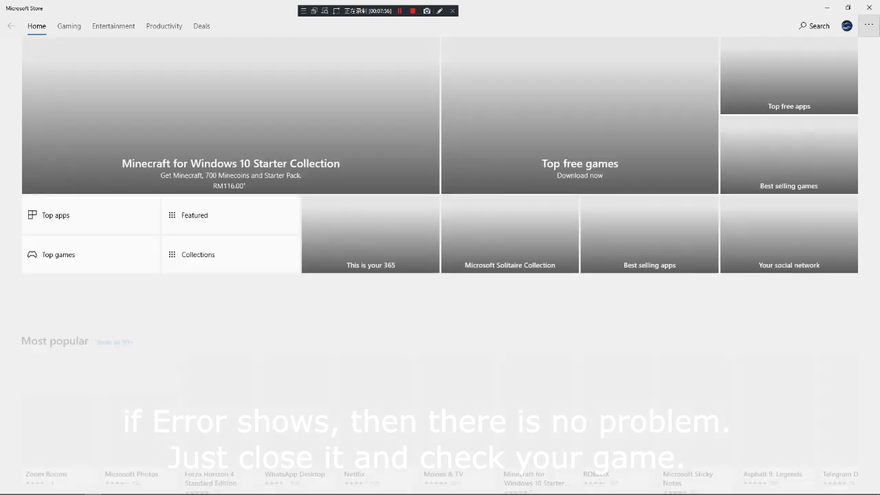
click(868, 25)
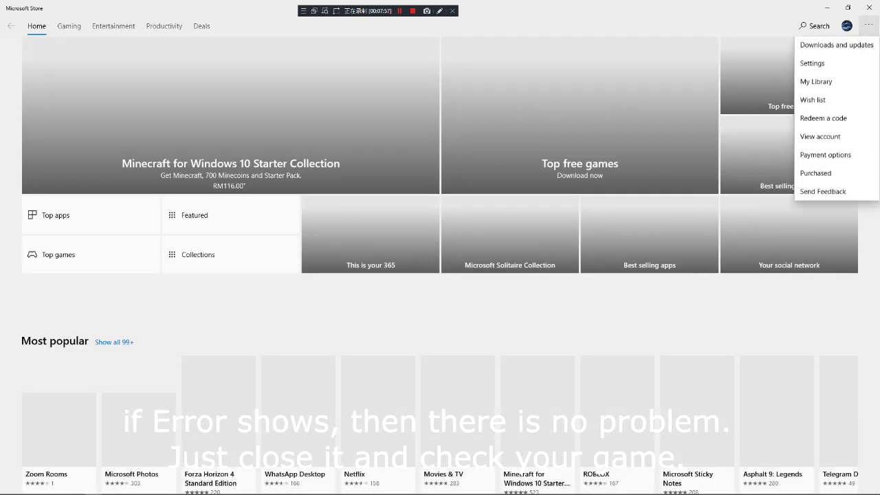
click(837, 45)
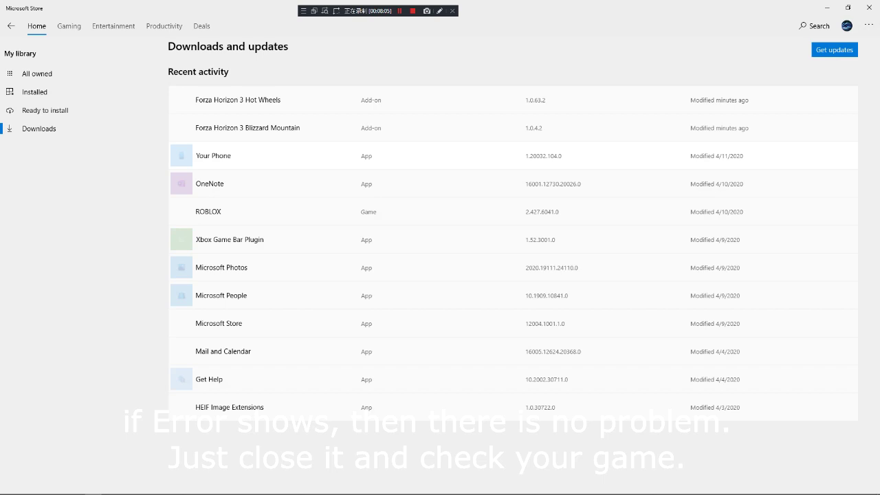
Step: Start the updates for the Forza Horizon 3 Hot Wheels and Forza Horizon 3 Blizzard Mountain add-ons from their product pages
click(247, 128)
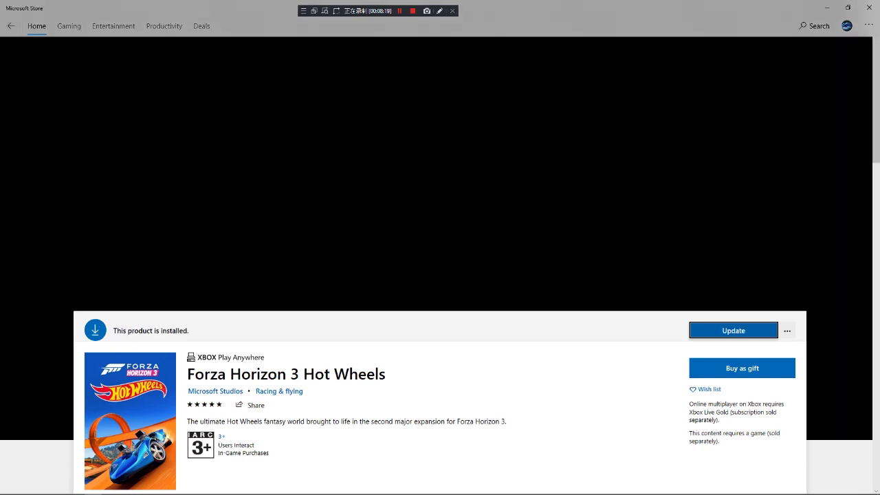
click(11, 26)
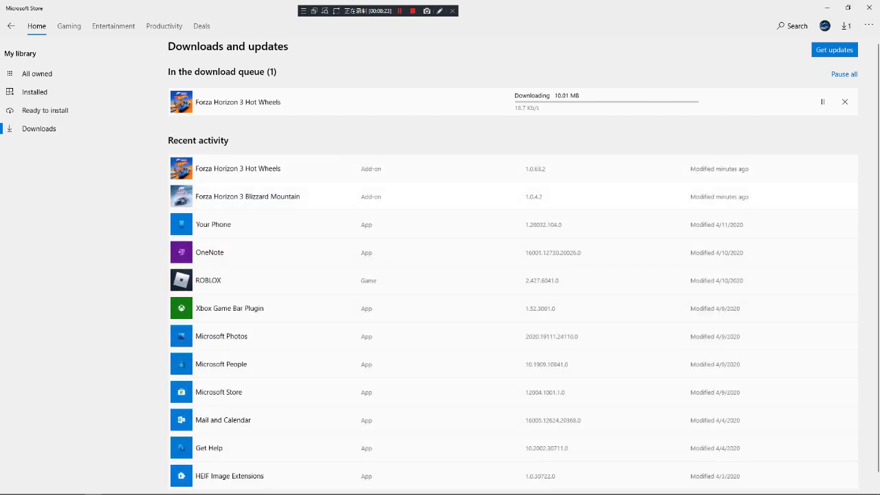
click(247, 196)
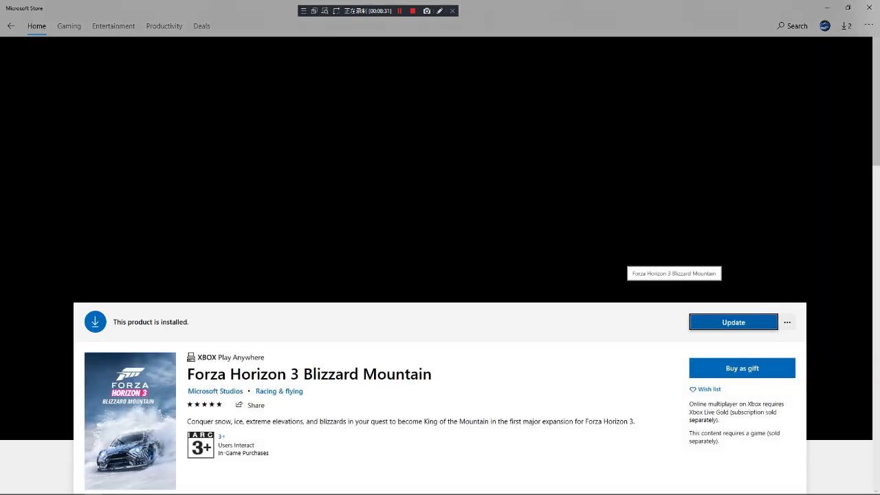
click(734, 322)
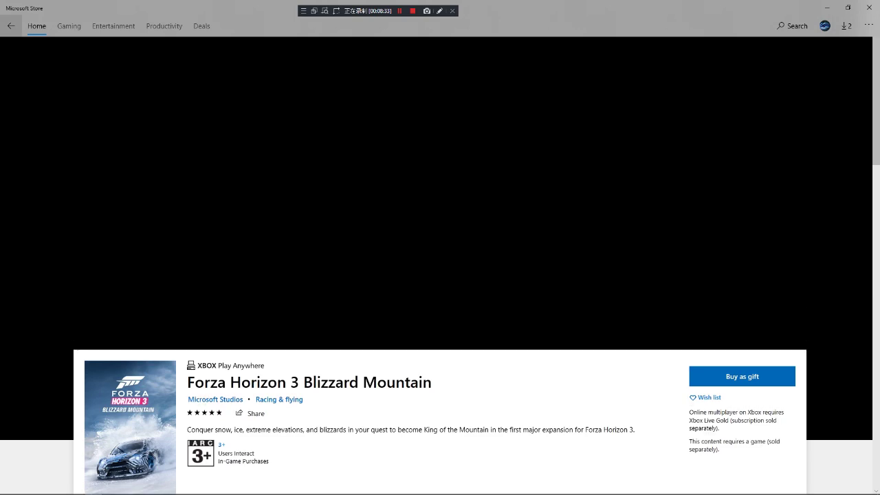
click(846, 26)
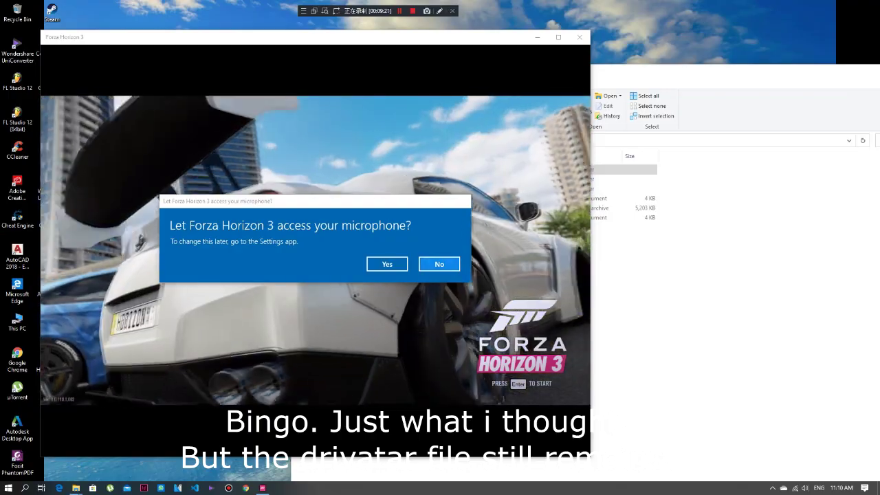
Step: Deny Forza Horizon 3 access to the microphone and return the game from full screen to a window
click(439, 264)
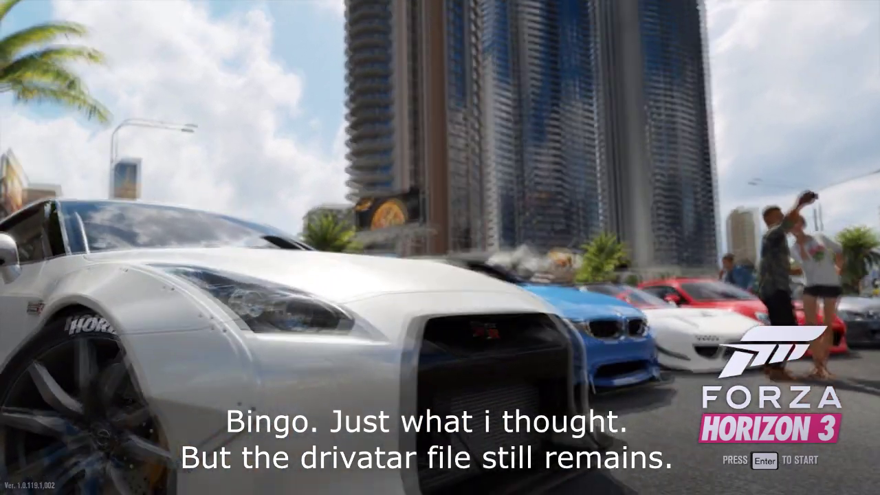
key(alt+Return)
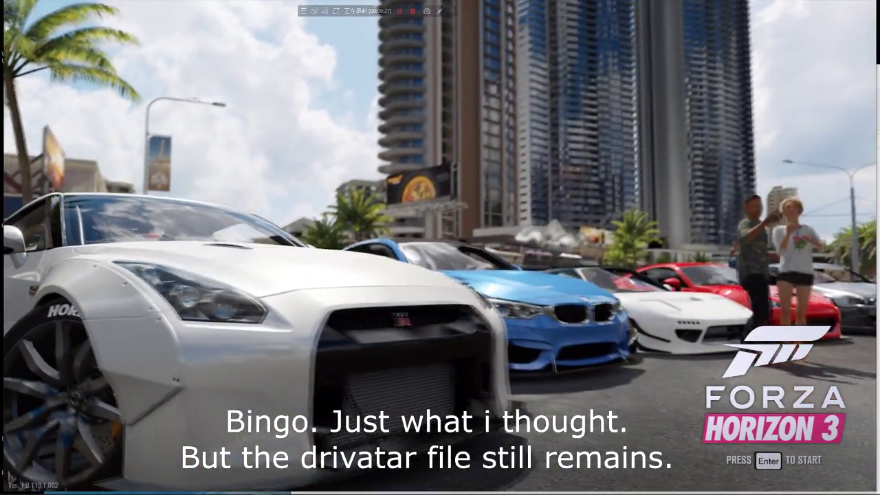
key(super+Down)
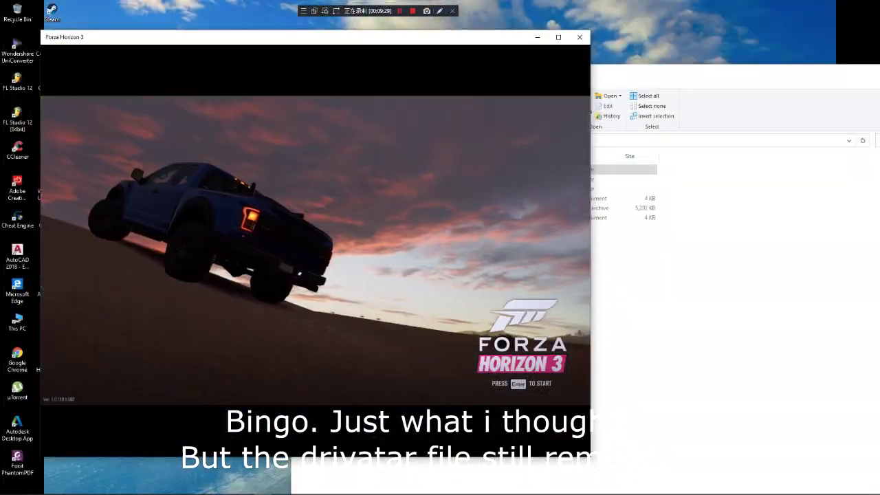
Step: Bring the Packages folder window forward and locate the Microsoft.OpusPG_8wekyb3d8bbwe folder in it
click(714, 302)
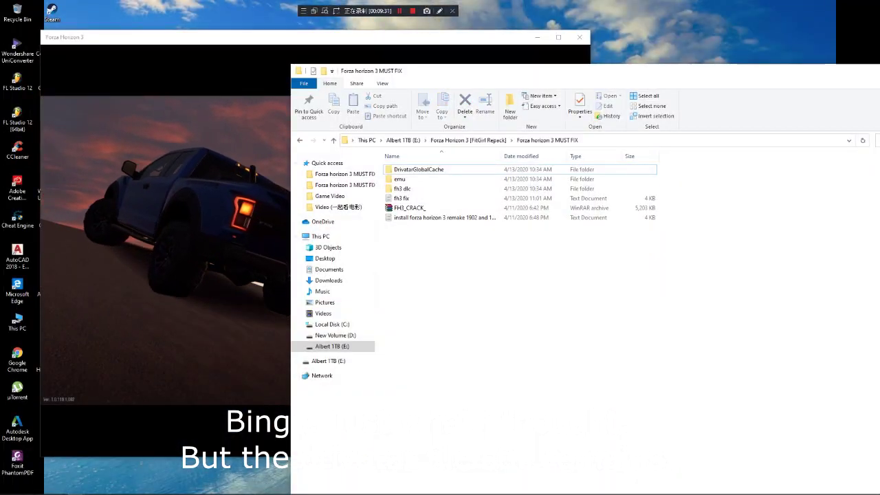
mouse_move(75, 487)
click(41, 450)
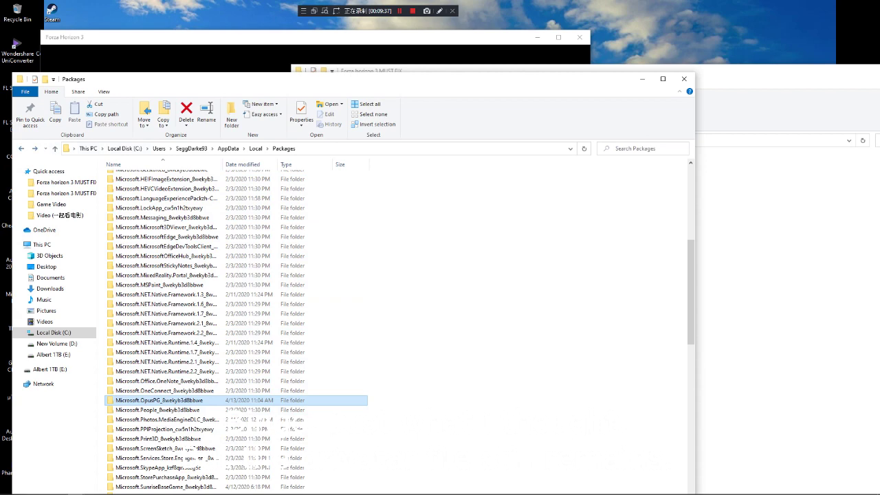
click(20, 148)
click(35, 148)
scroll(206, 304, down, 5)
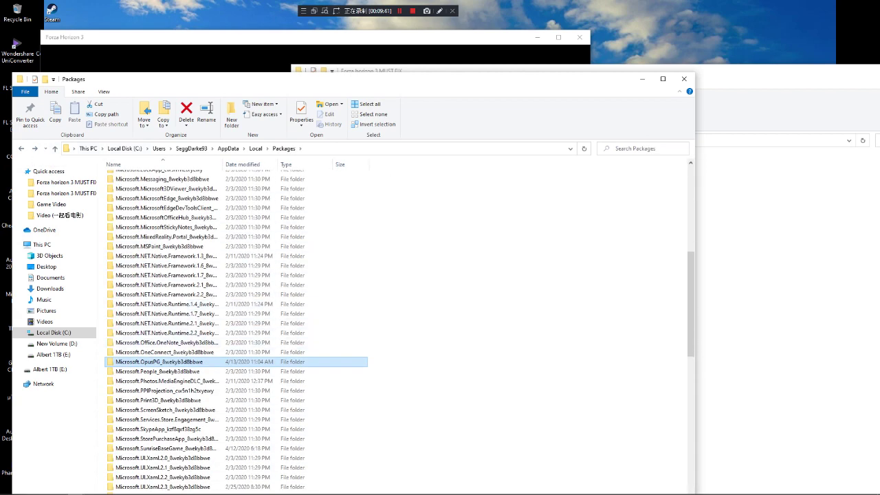
Step: Start Forza Horizon 3 from its title screen and choose Games\Forza Horizon 3\SaveGame on New Volume (D:) as the save data folder
key(Return)
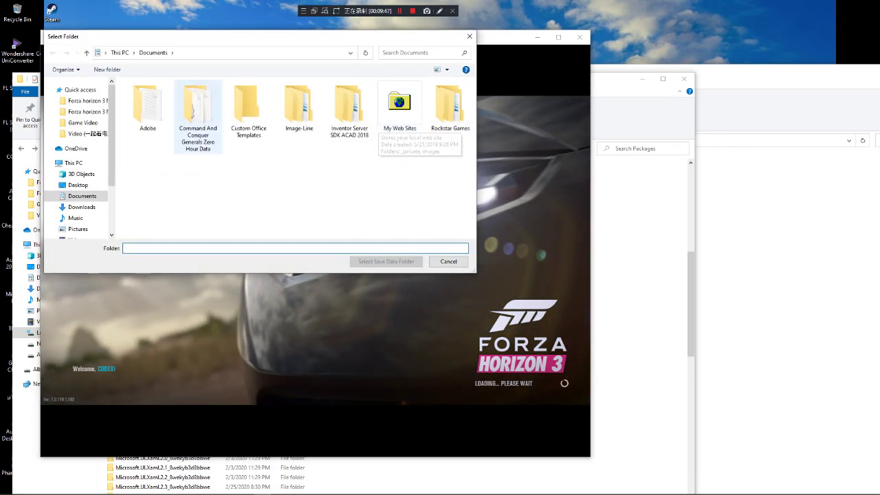
scroll(79, 179, down, 2)
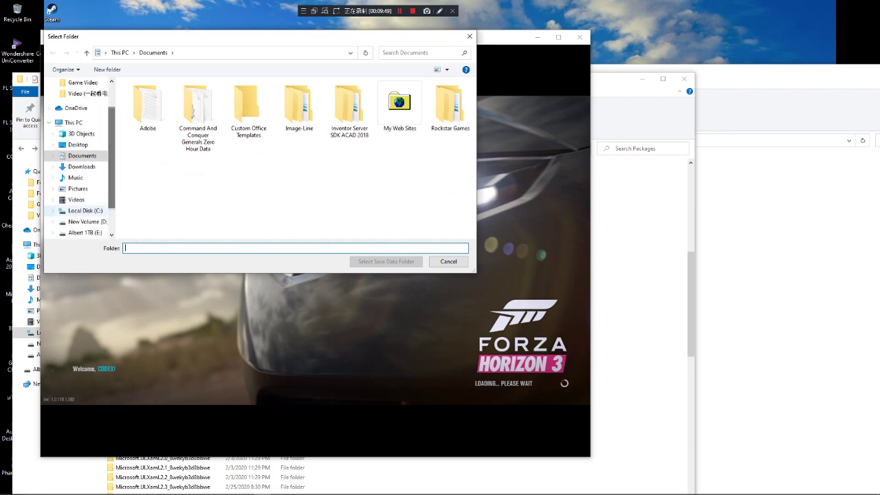
click(87, 221)
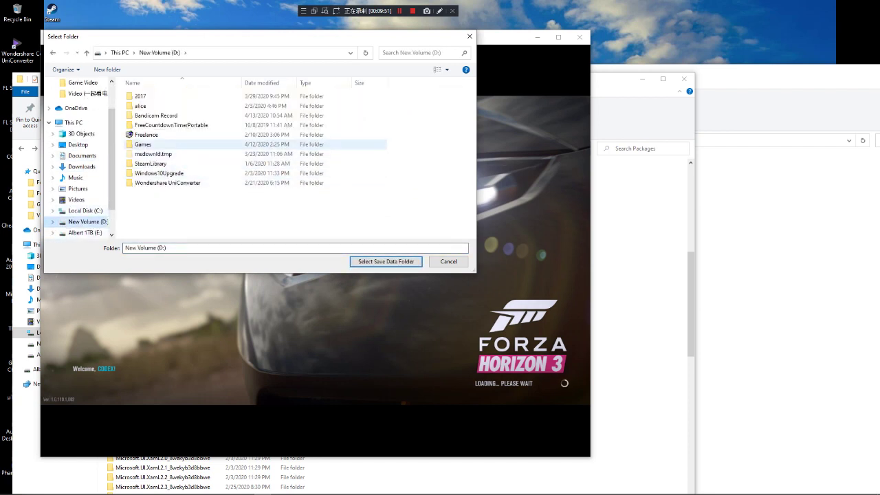
double_click(145, 144)
double_click(148, 96)
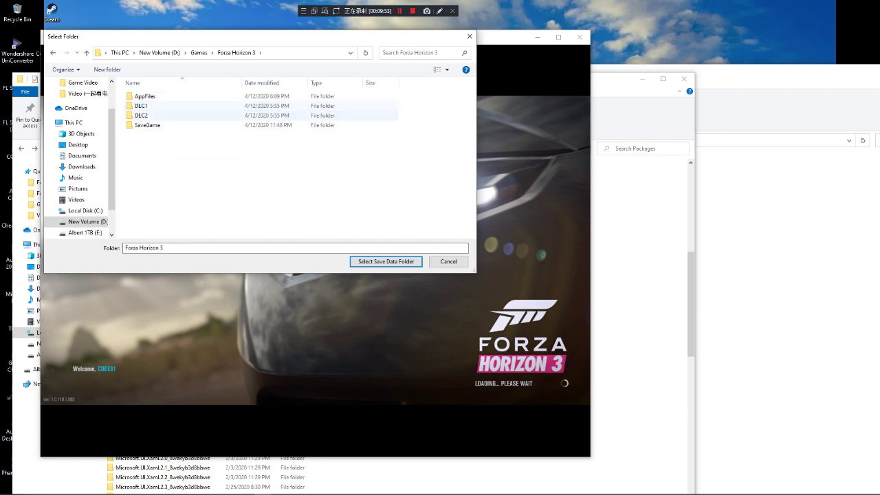
click(147, 125)
click(386, 261)
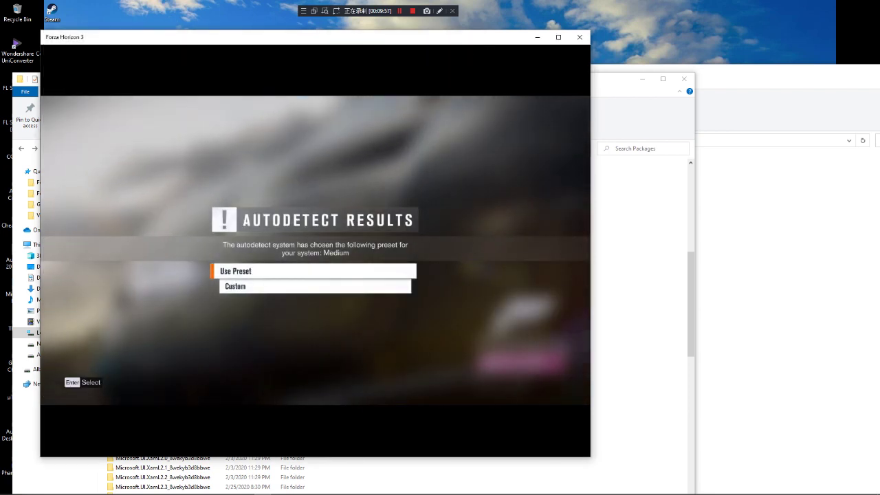
Step: Choose Custom instead of the autodetected video preset and open the Controls options
key(Down)
key(Up)
key(Down)
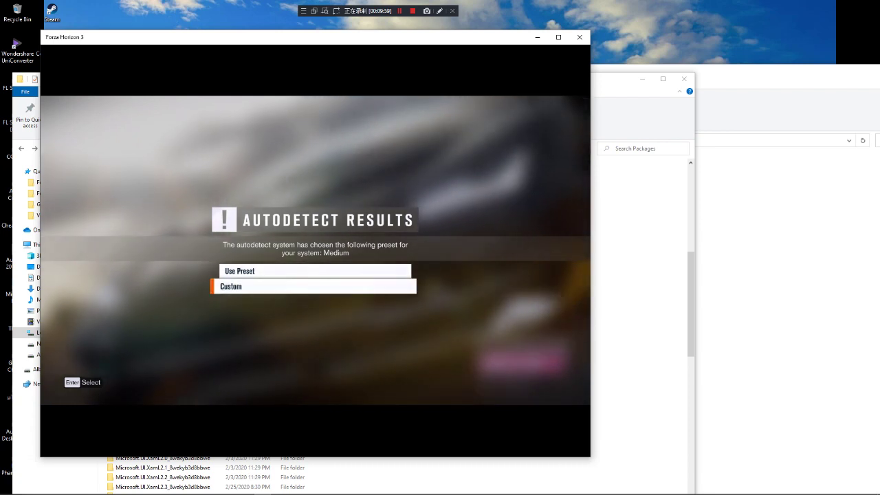
key(Return)
key(Up)
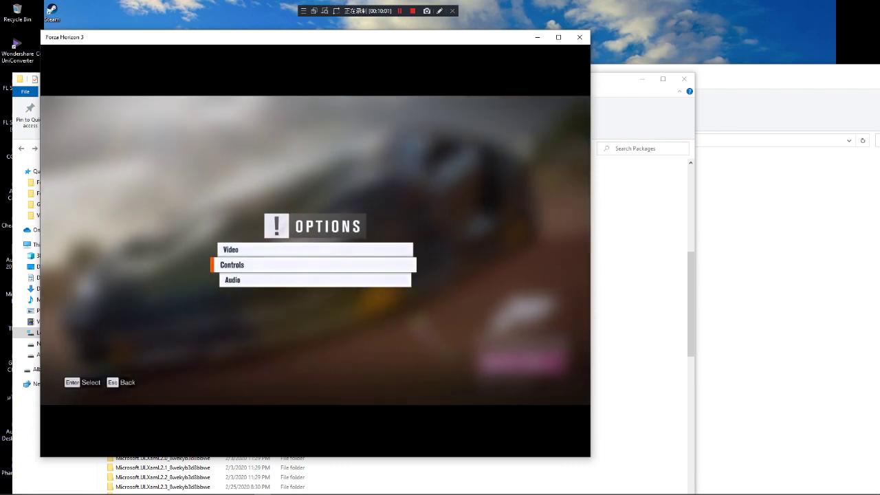
click(261, 261)
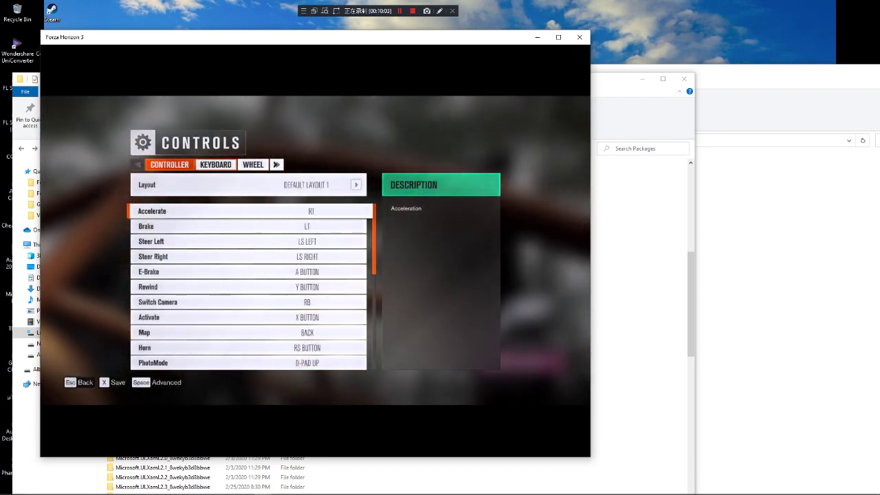
Step: Set the keyboard preset to Default Profile (Arrow Drive), save the key setup, and return to the main menu
click(276, 165)
key(e)
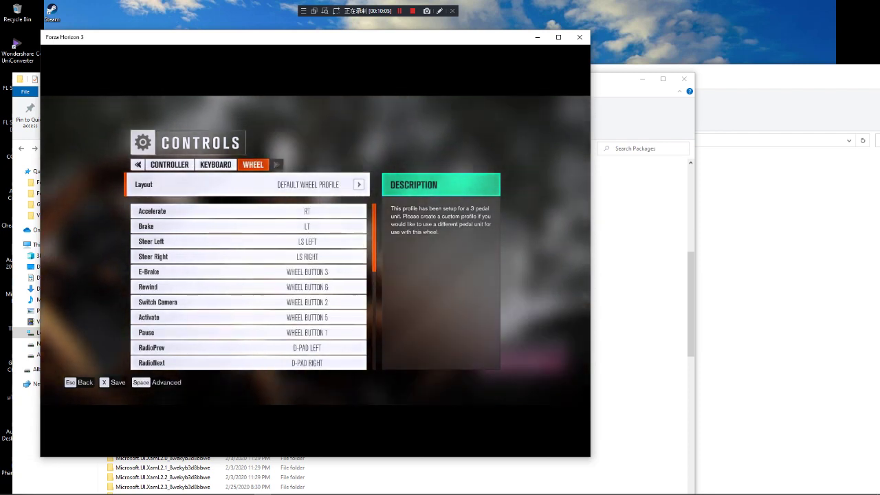
key(q)
key(Right)
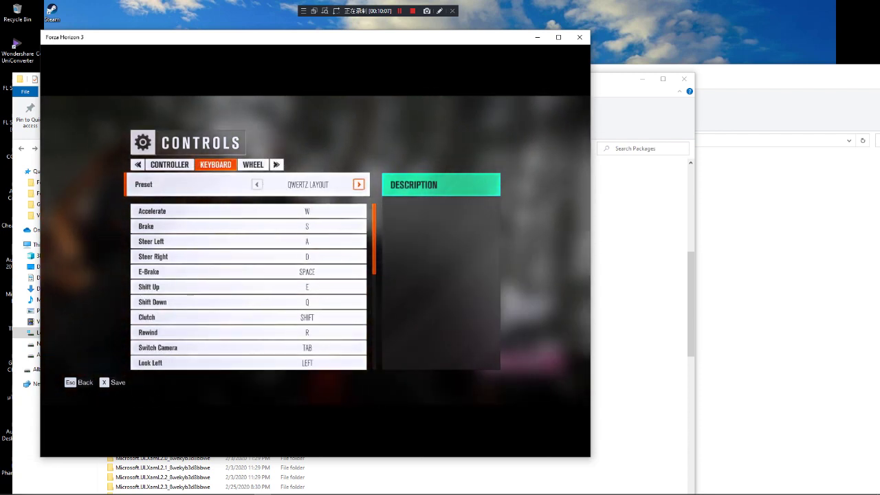
key(Right)
key(Right)
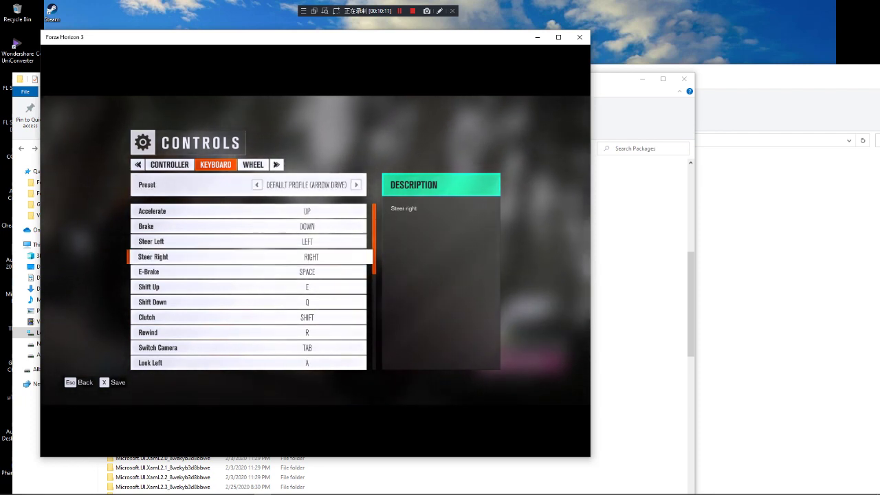
key(x)
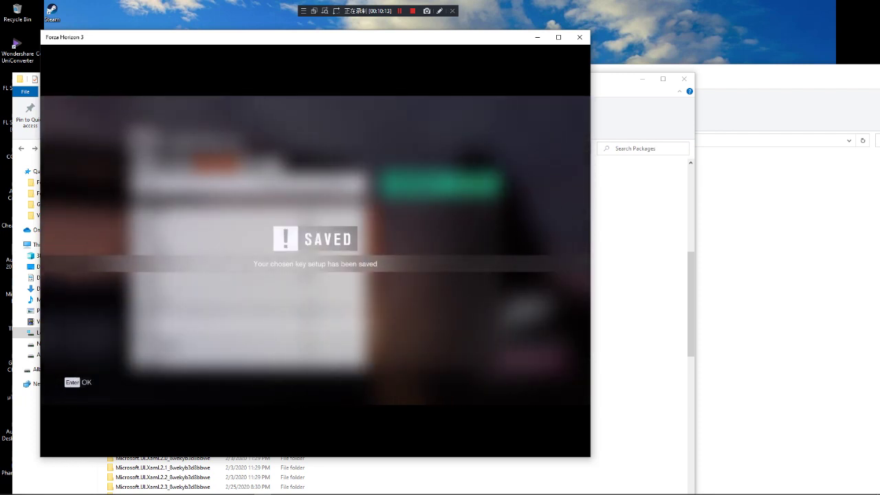
key(Return)
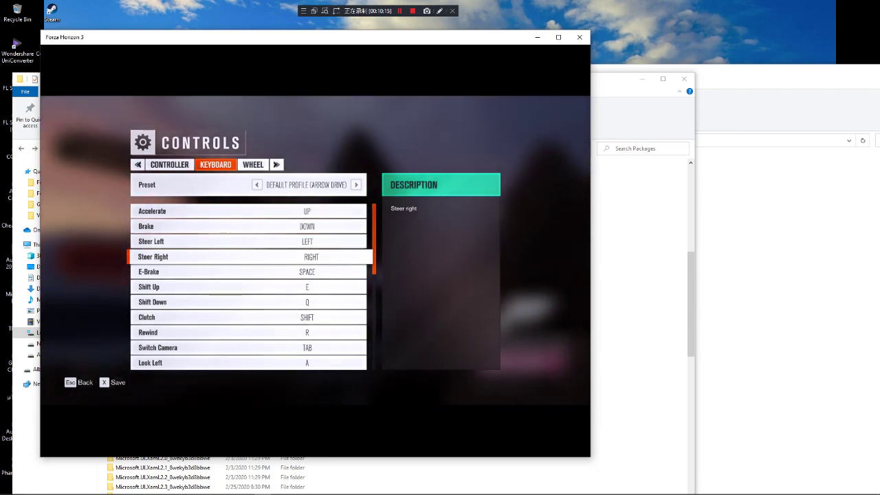
key(Escape)
key(Escape)
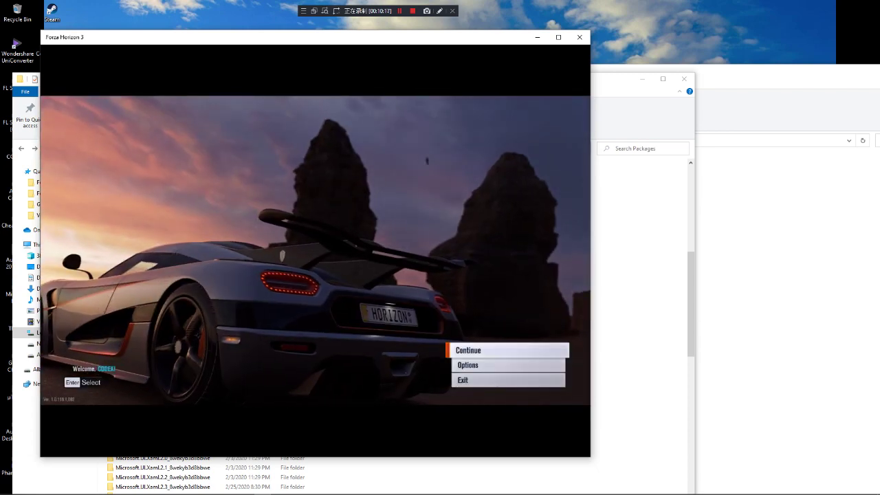
Step: Continue into the game from the main menu so that it starts loading
key(Down)
key(Down)
key(Down)
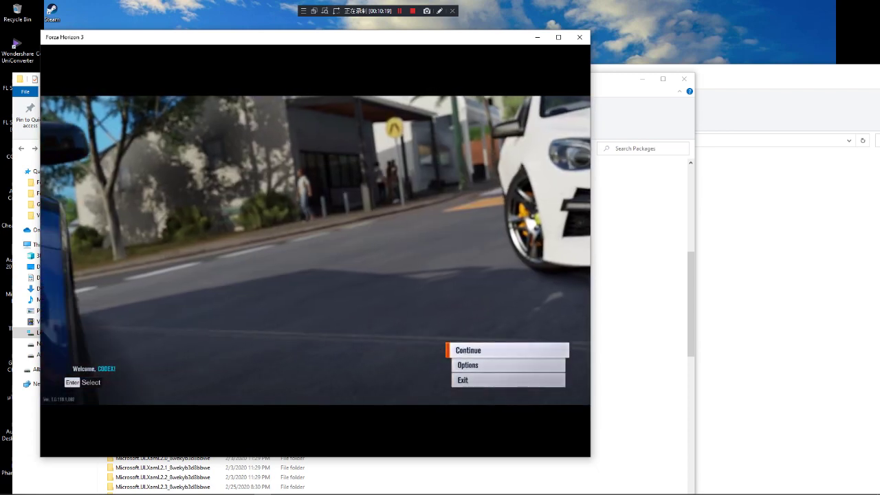
key(Return)
Step: Switch to the Packages window and select the Microsoft.OpusPG_8wekyb3d8bbwe folder while the game loads
key(alt+Tab)
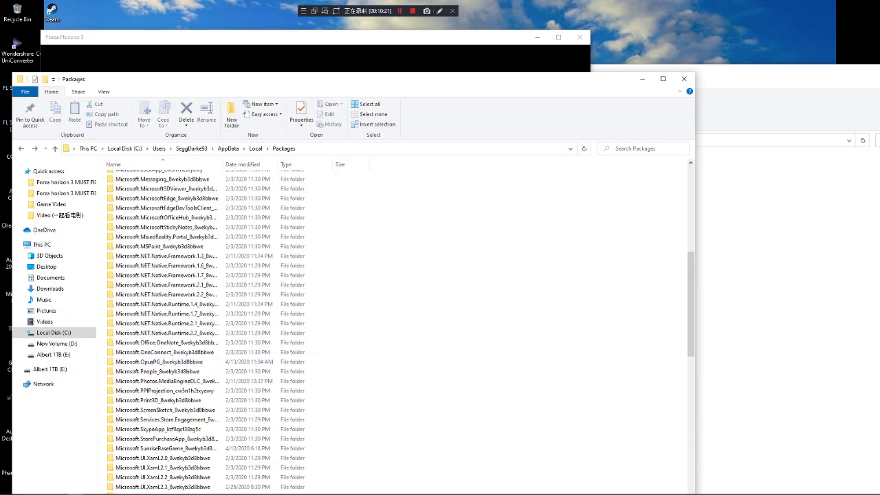
scroll(206, 265, up, 5)
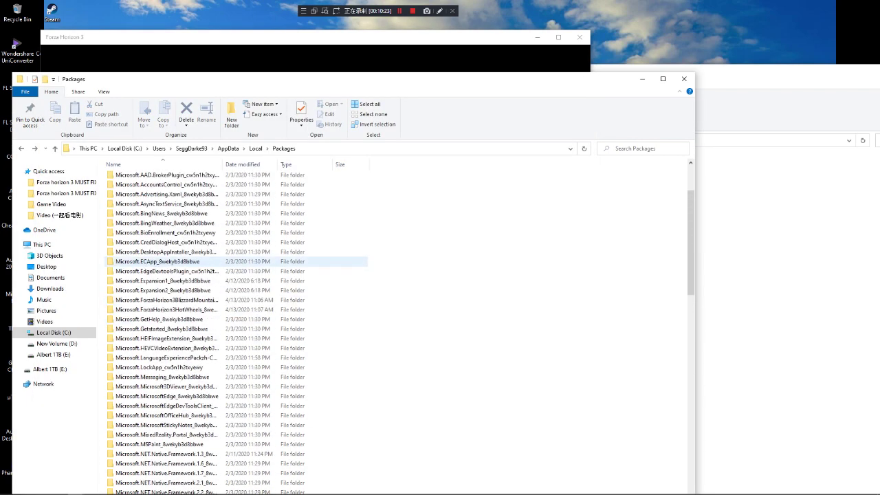
scroll(207, 265, down, 6)
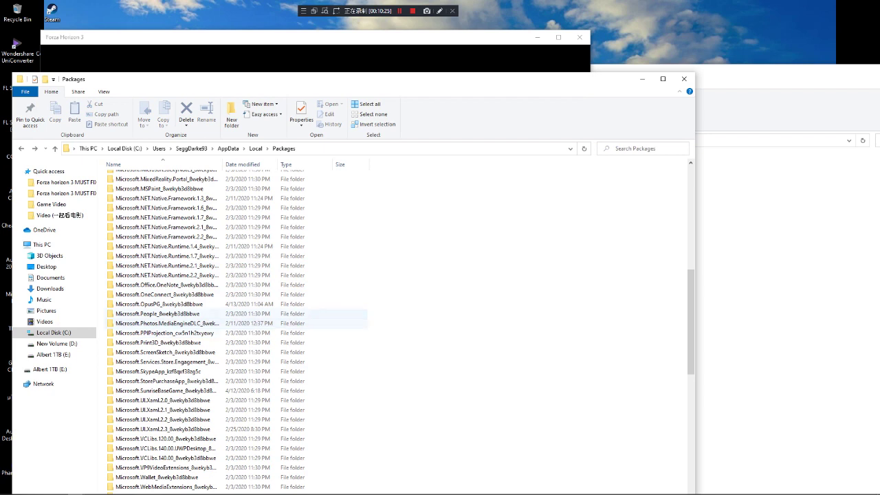
click(159, 304)
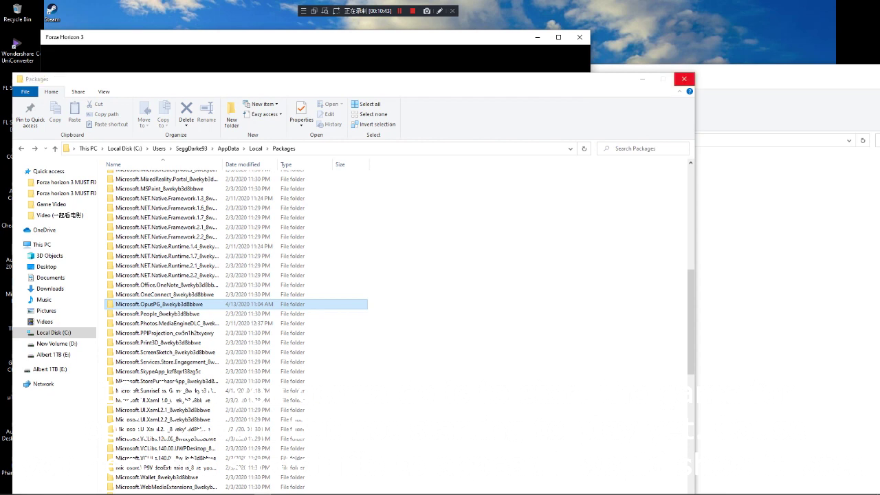
click(642, 79)
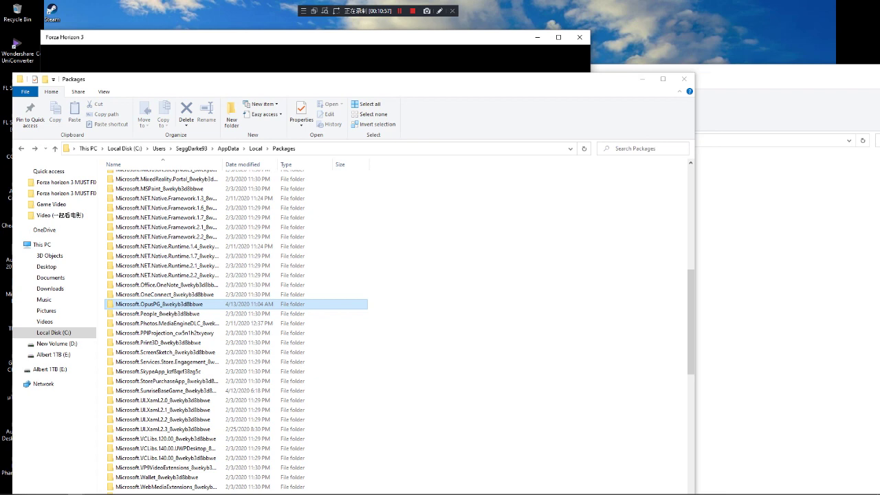
mouse_move(229, 492)
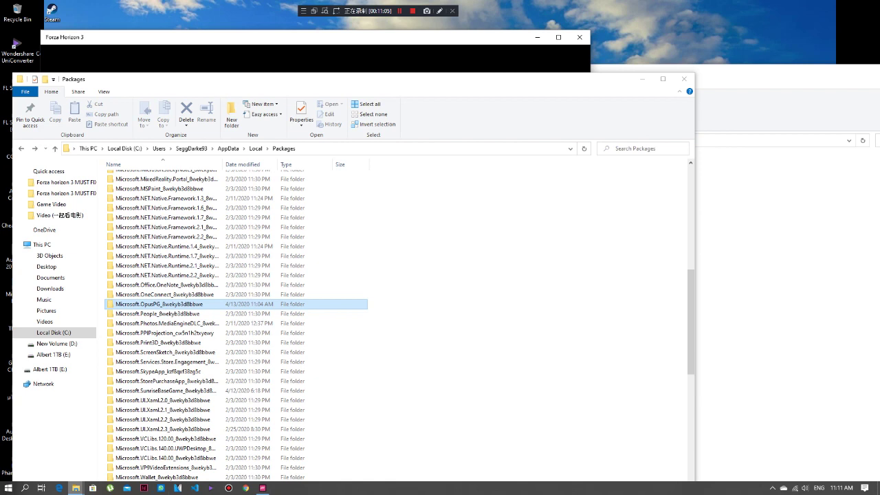
mouse_move(76, 490)
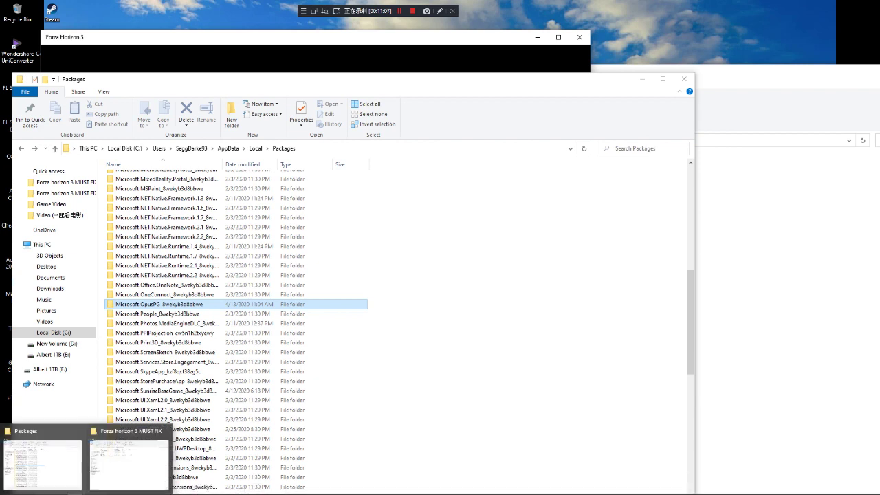
Step: Close Forza Horizon 3 and select the DrivatarGlobalCache folder in Forza horizon 3 MUST FIX
click(399, 11)
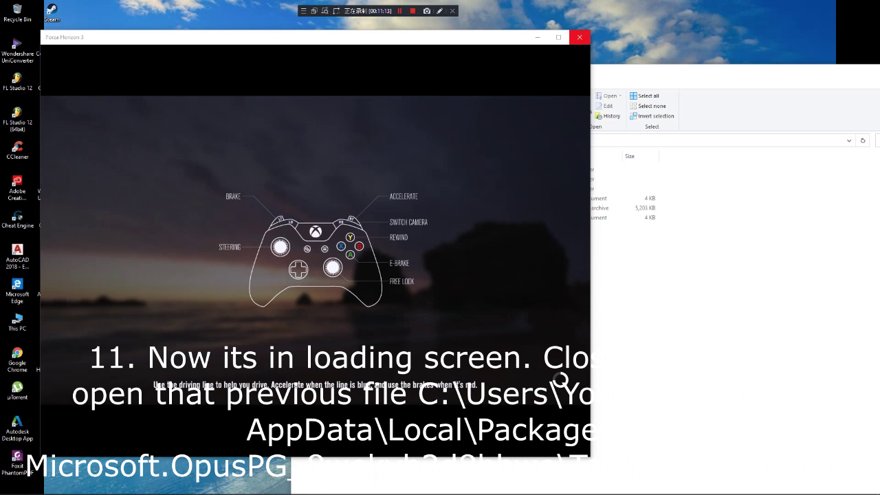
click(580, 37)
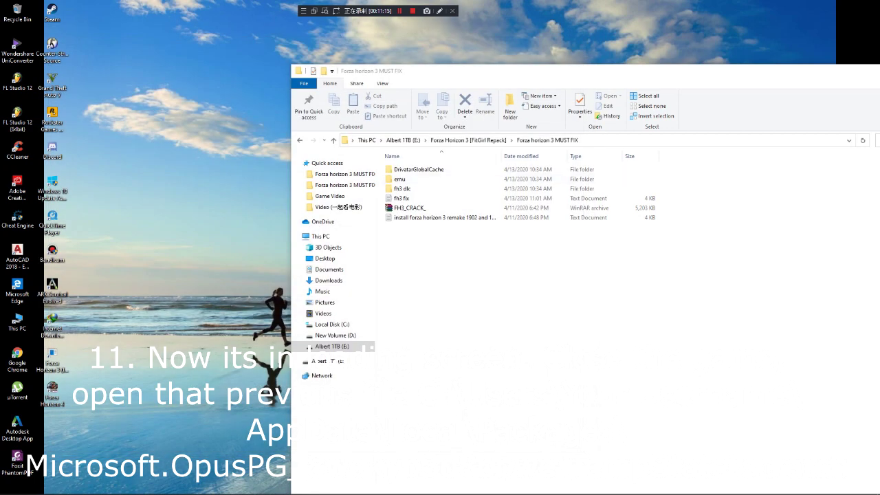
click(433, 170)
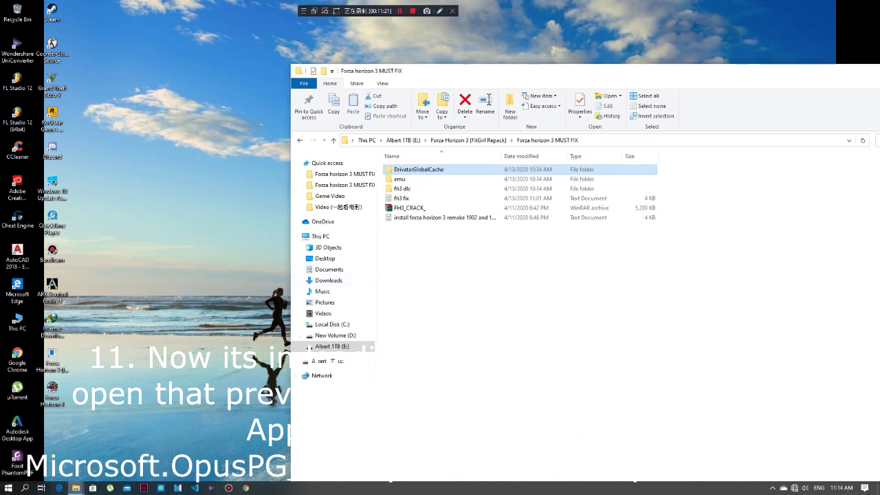
Step: Open the TempState\scratch folder inside Microsoft.OpusPG_8wekyb3d8bbwe in the Packages window
click(76, 487)
click(129, 448)
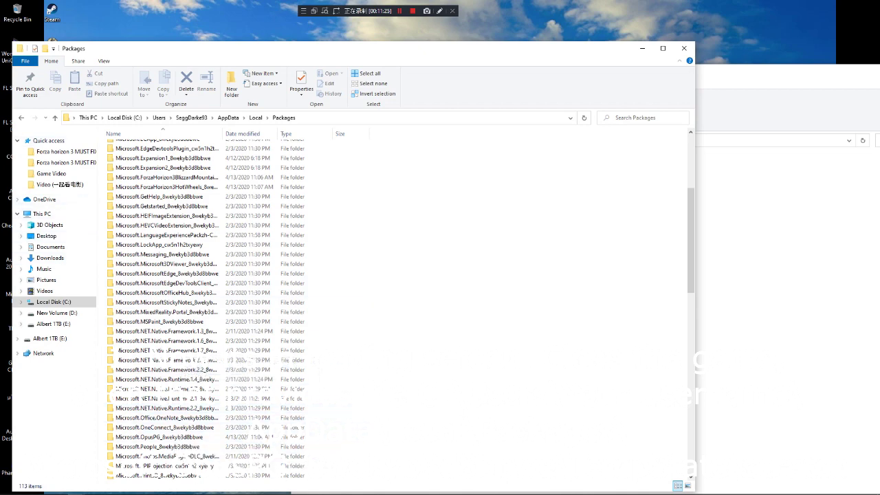
click(21, 118)
click(36, 117)
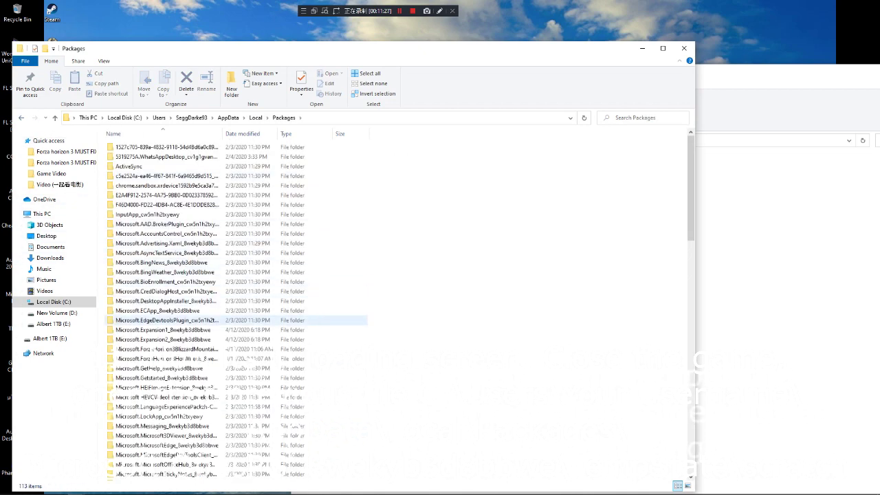
scroll(227, 321, down, 3)
scroll(144, 321, down, 4)
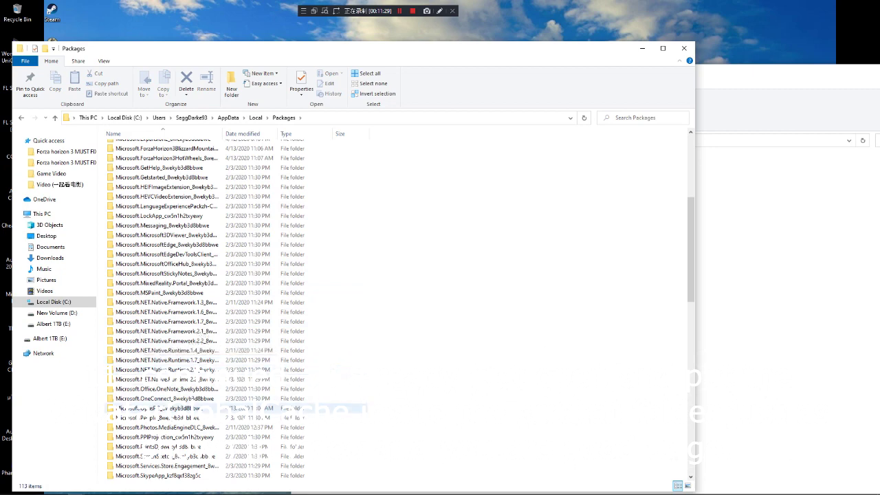
double_click(144, 409)
double_click(128, 214)
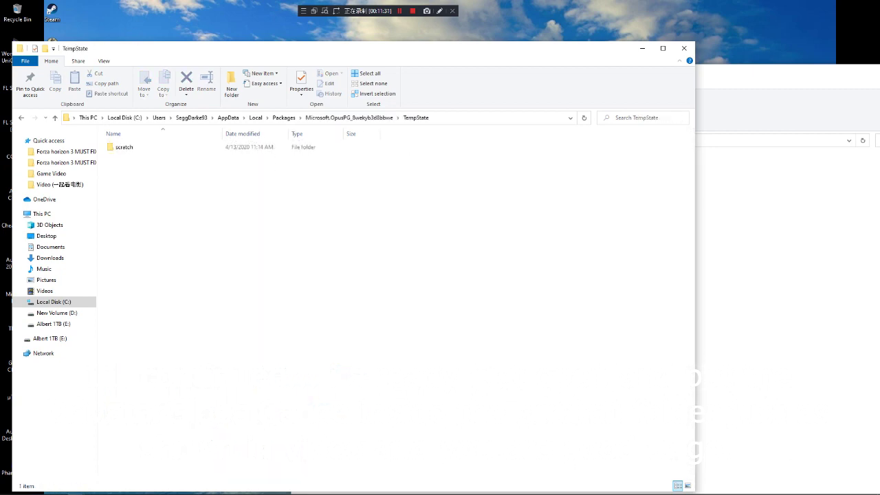
double_click(127, 147)
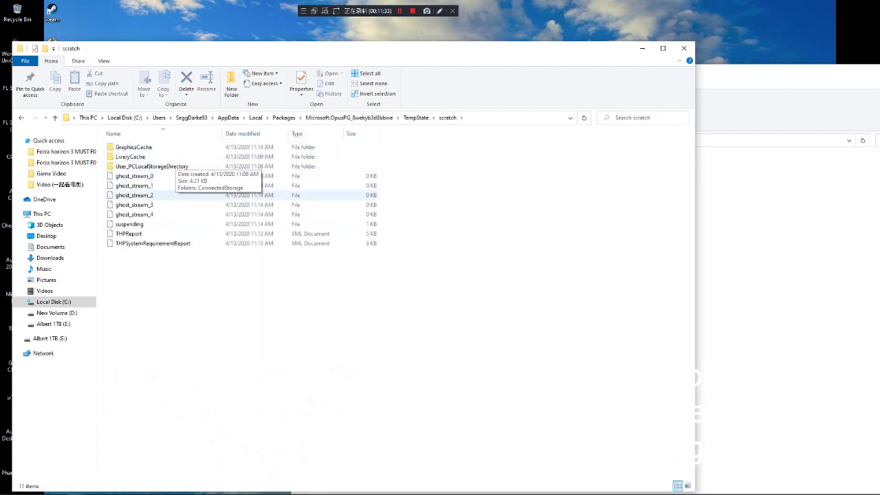
Step: Copy the DrivatarGlobalCache folder from Forza horizon 3 MUST FIX into the TempState\scratch folder
click(732, 186)
right_click(411, 172)
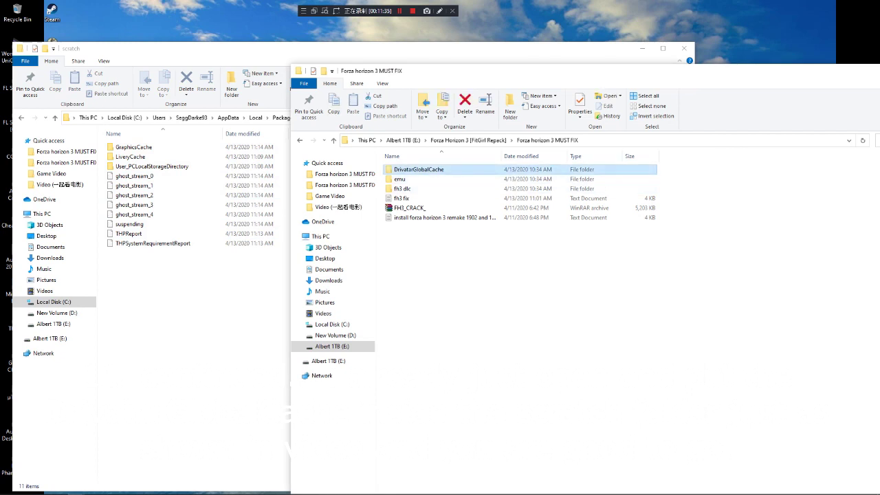
click(432, 331)
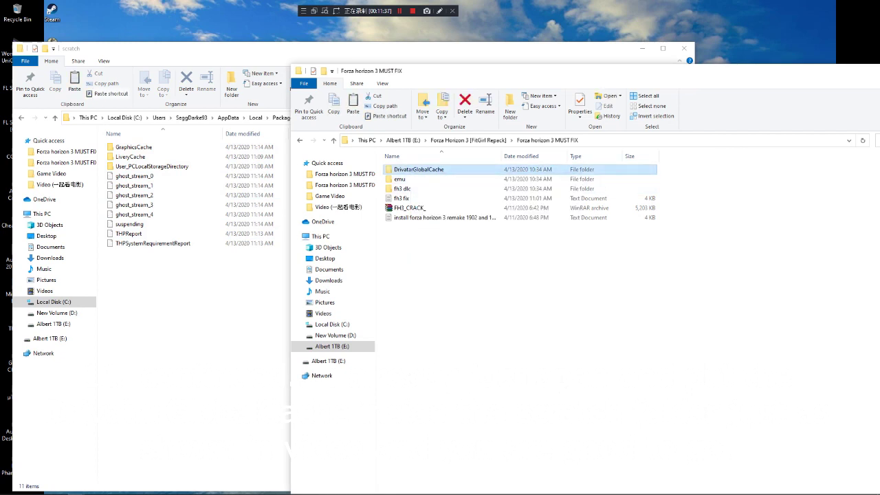
right_click(156, 291)
click(178, 351)
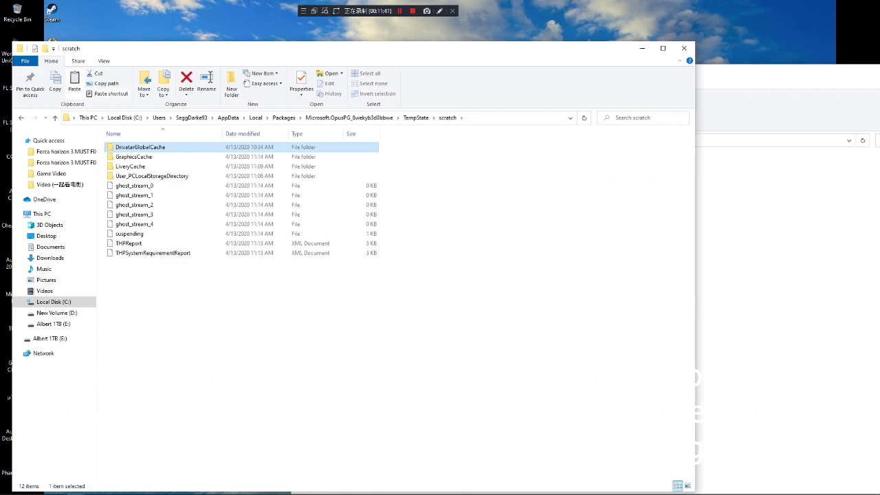
Step: Close both File Explorer windows and launch Forza Horizon 3
click(684, 48)
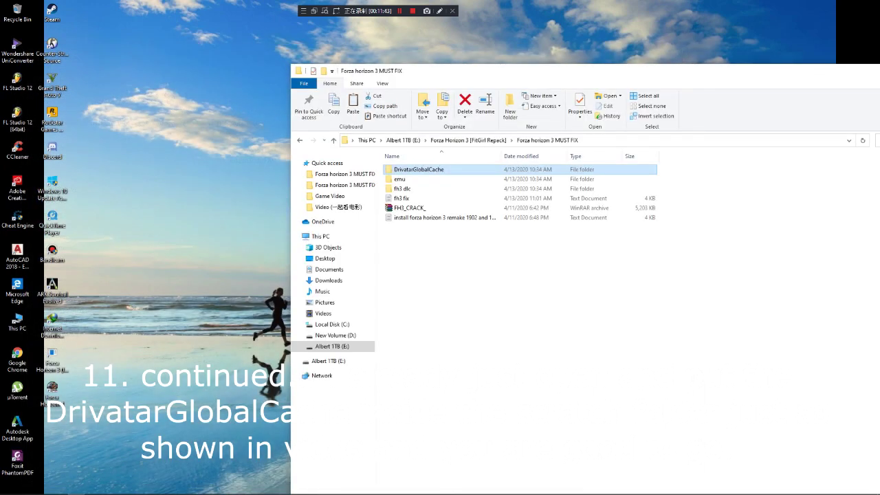
drag(680, 72, 496, 74)
click(777, 73)
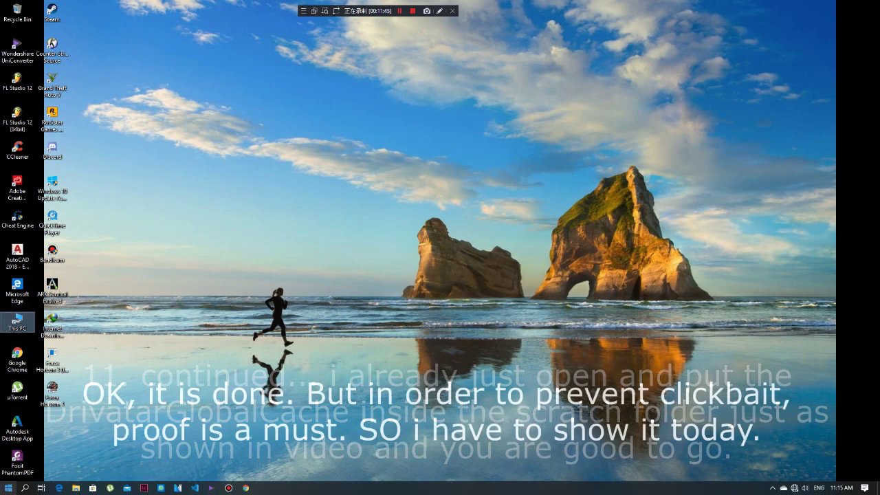
key(super)
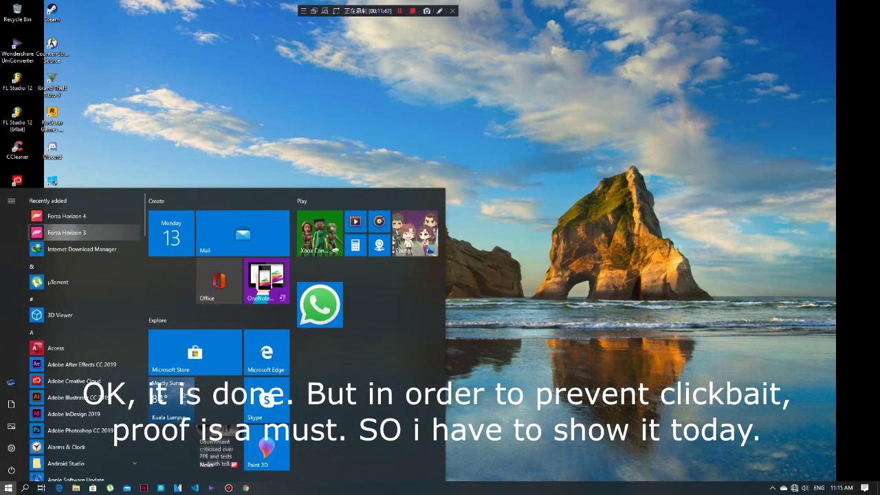
click(66, 232)
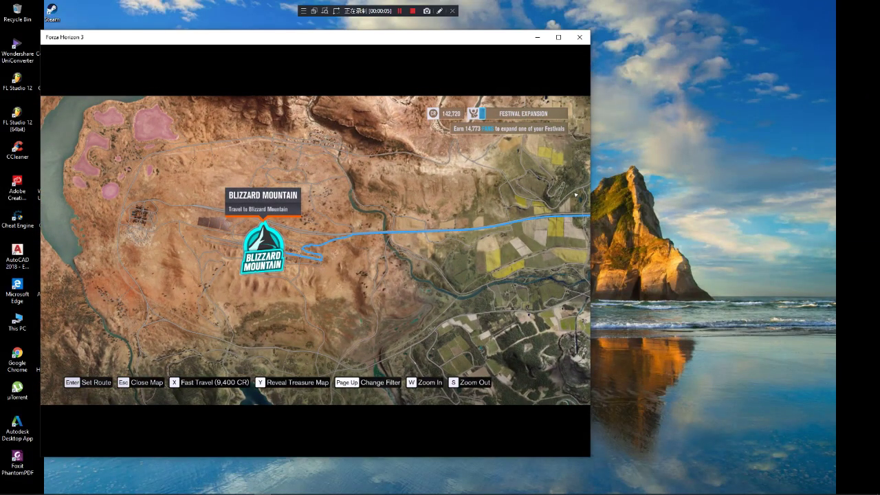
Step: Close the in-game map and drive the car away from the Surfers Paradise Festival Site along the marked route
key(Escape)
key(Escape)
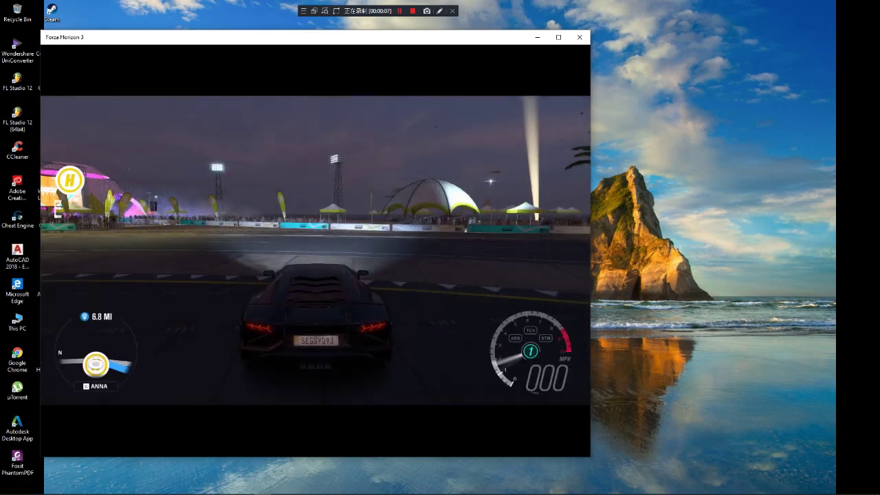
key(w)
key(d)
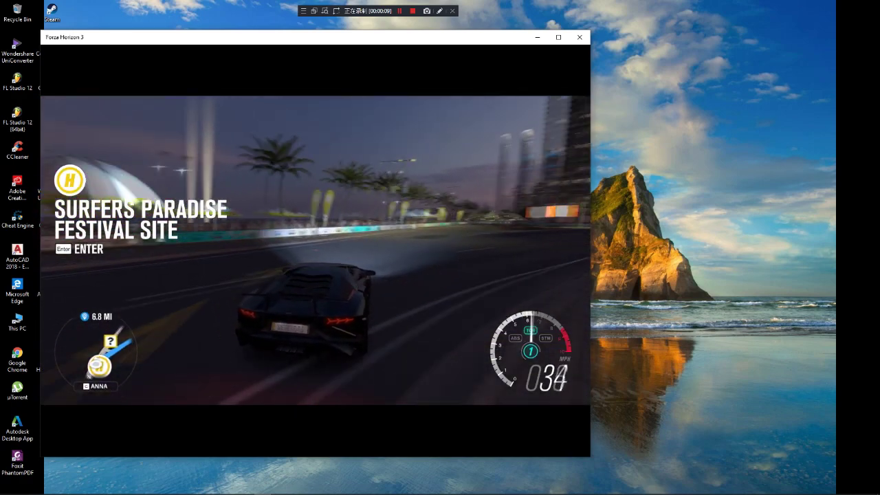
key(w)
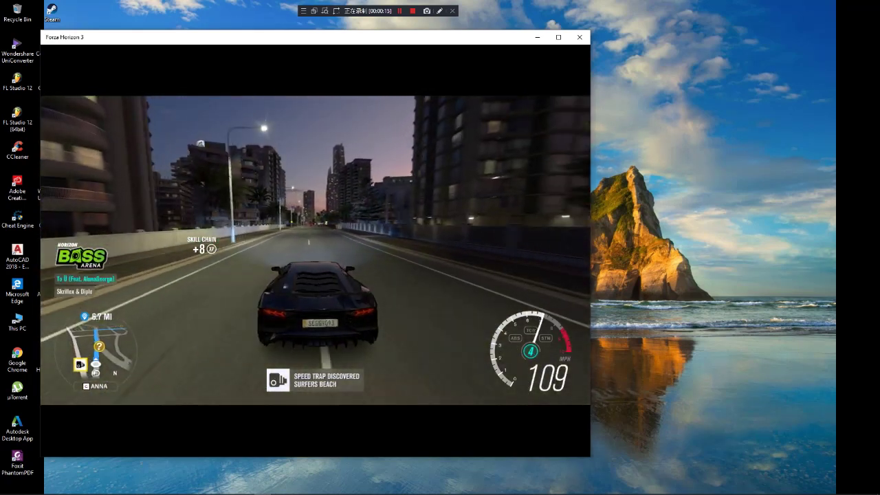
Step: Switch the in-game radio off while accelerating along the city road
key(w)
key(minus)
key(w)
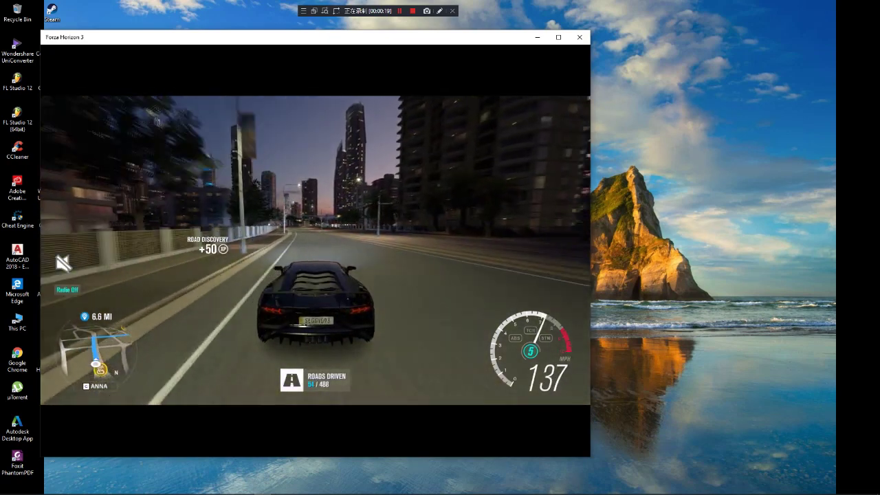
key(w)
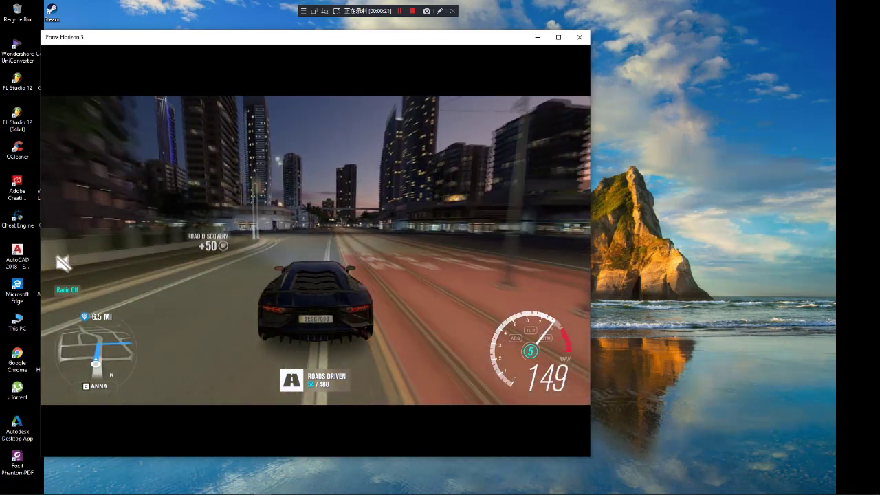
Step: Follow the blue route toward Blizzard Mountain through the city and over the bridge, braking for the turns
key(s)
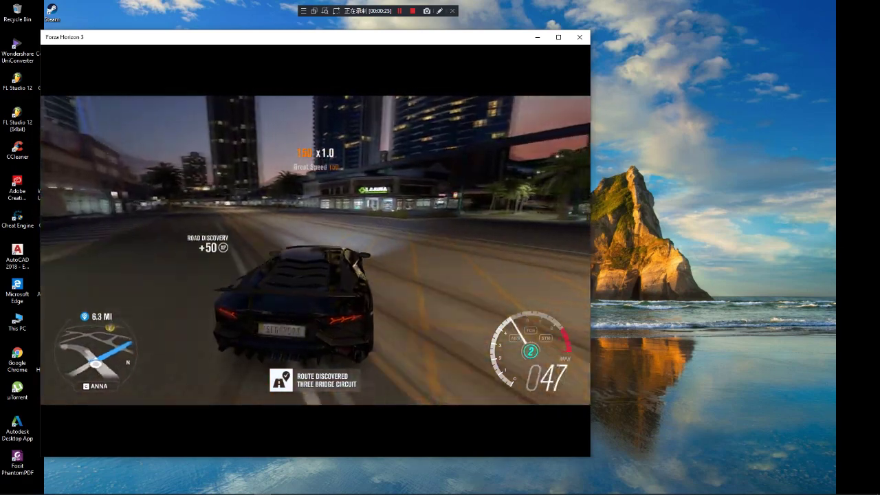
key(w)
key(w)
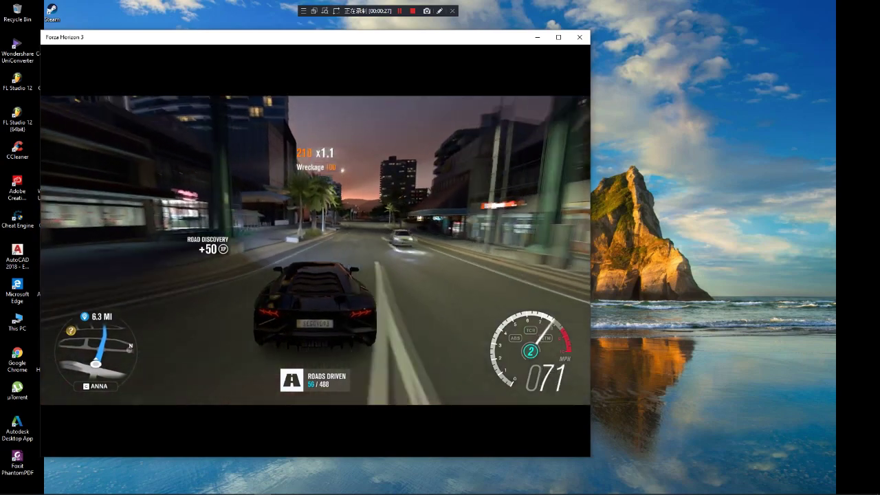
key(w)
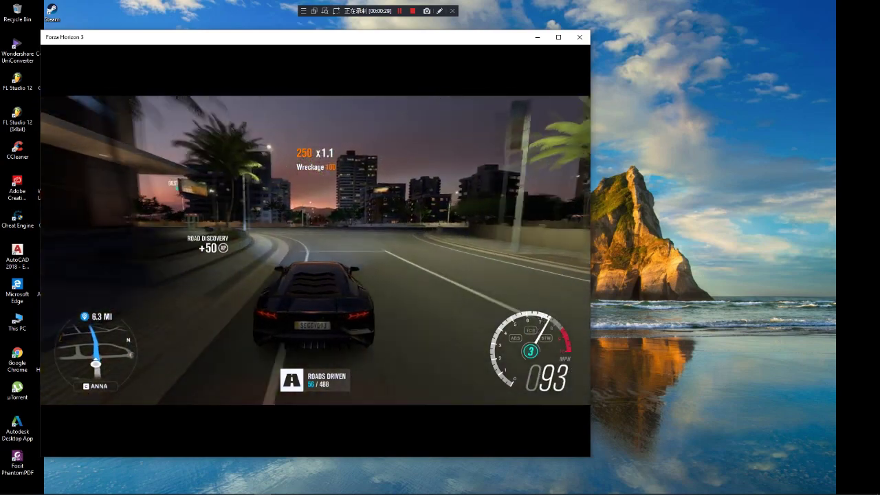
key(w)
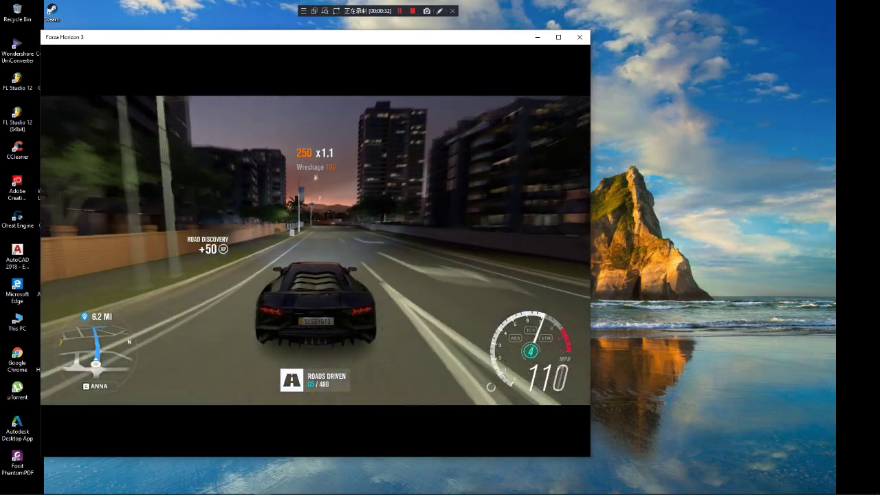
key(w)
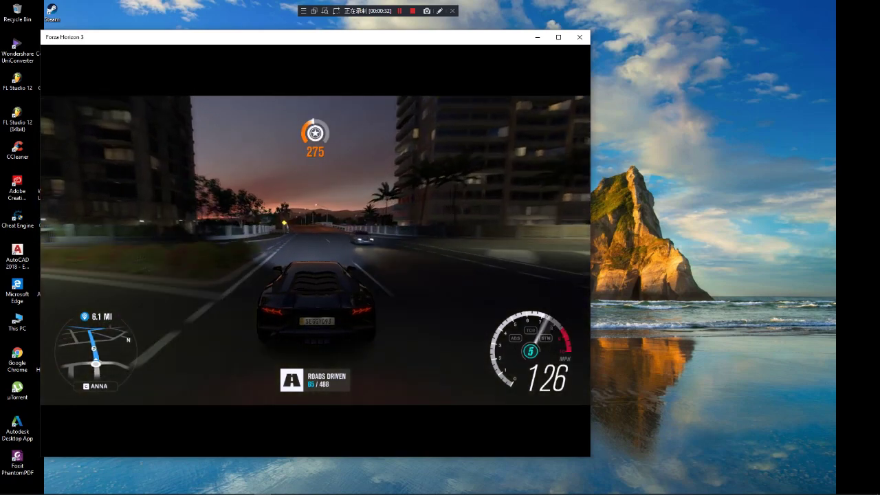
key(w)
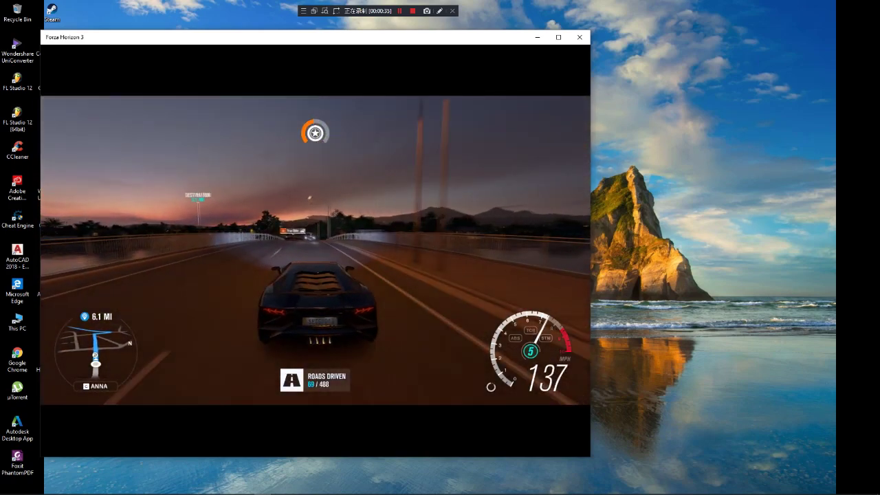
key(w)
key(d)
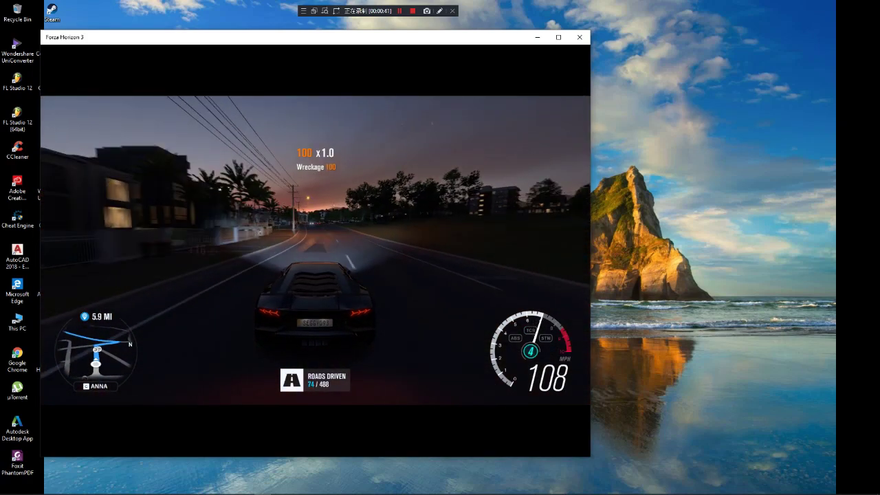
key(s)
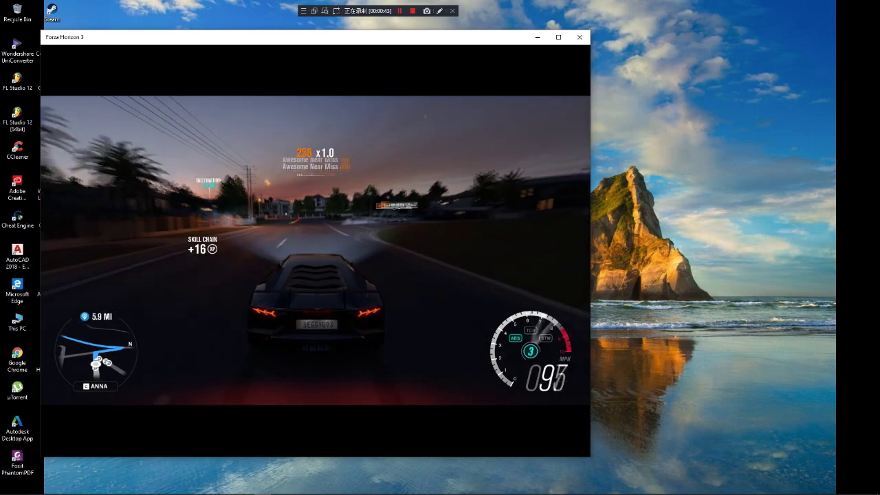
key(s)
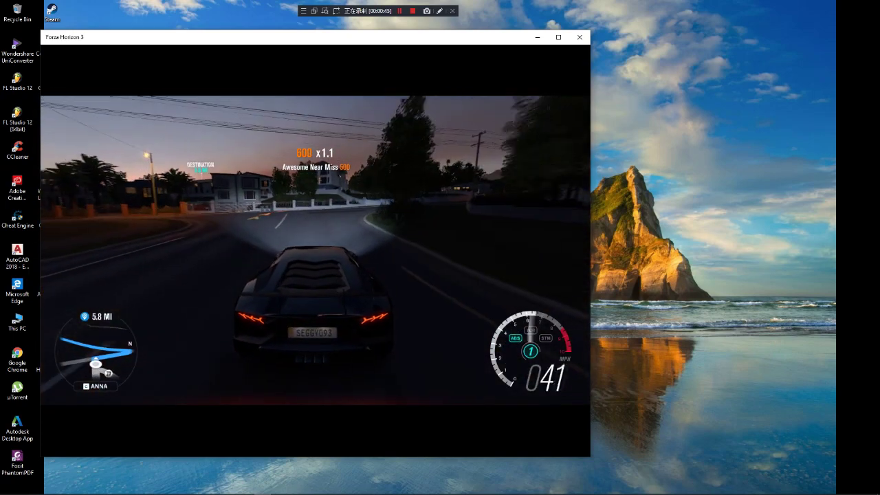